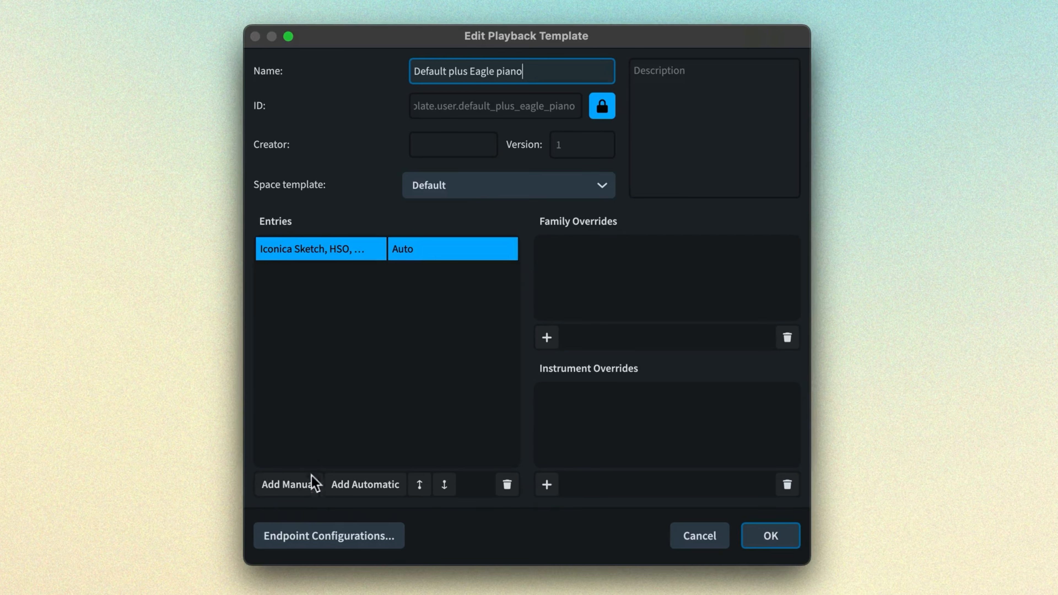
Step: Add Eagle Piano as a manual entry above the Iconica Sketch entry and save the playback template
left_click(293, 490)
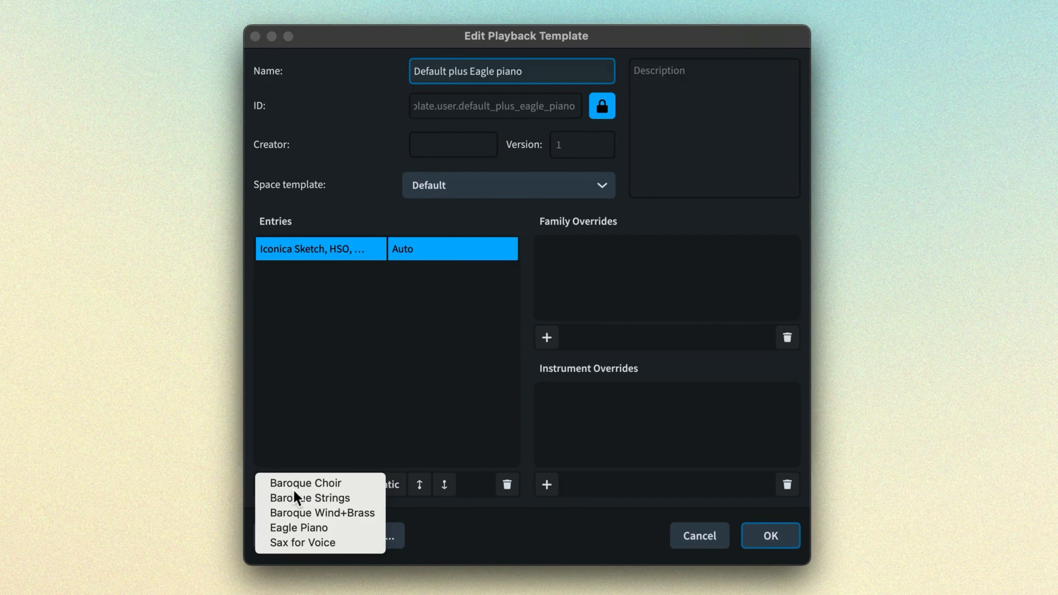
left_click(332, 531)
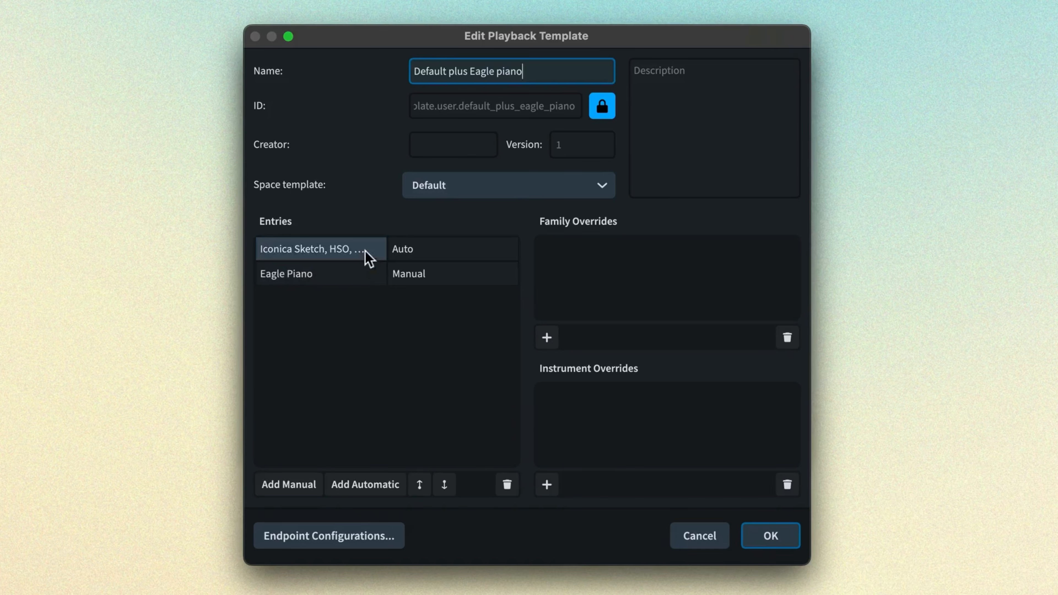
left_click(366, 252)
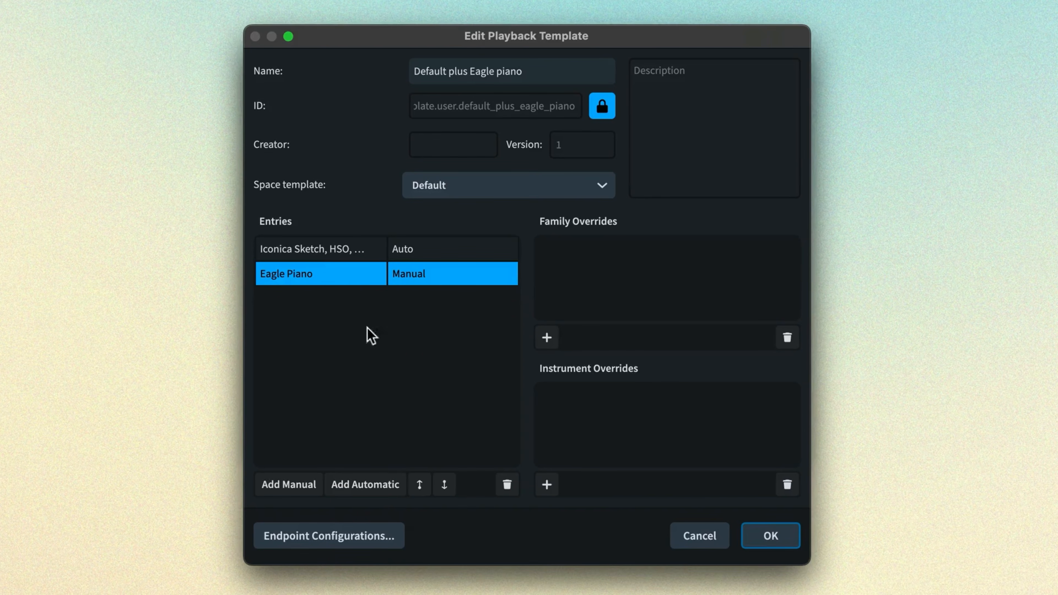
left_click(418, 487)
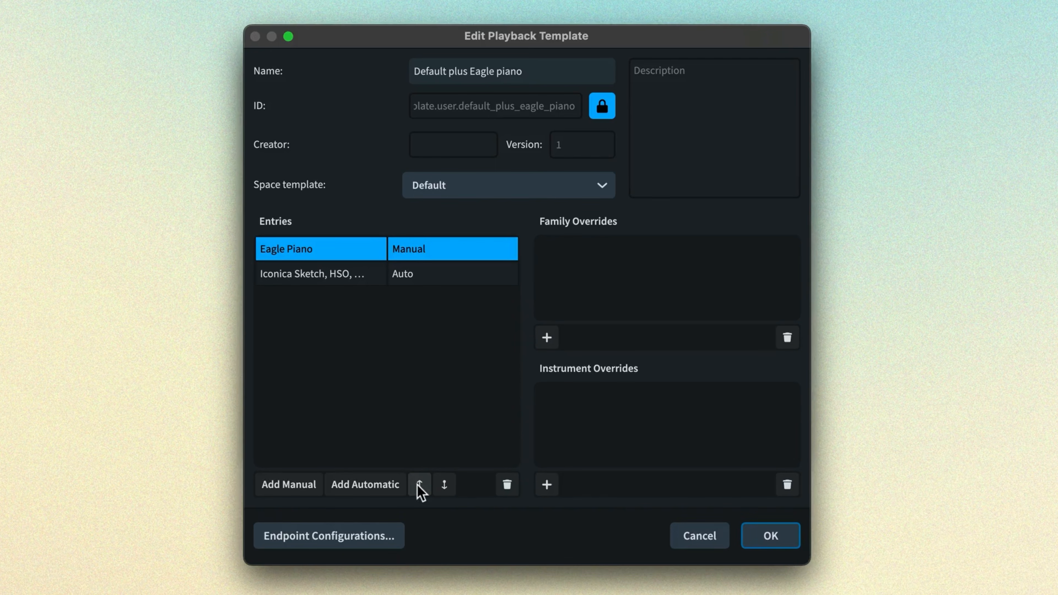
left_click(377, 287)
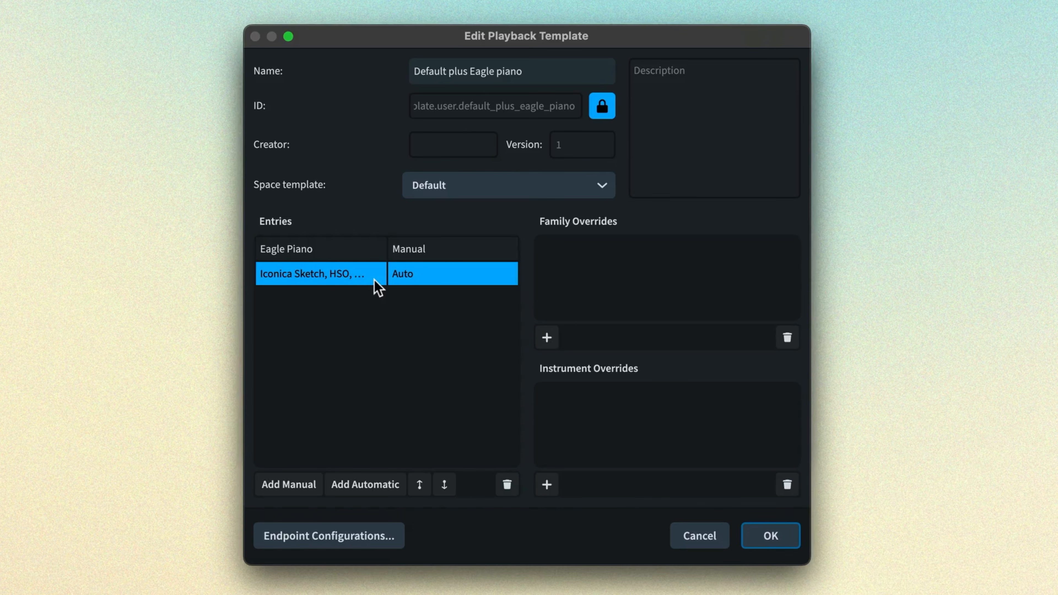
left_click(772, 536)
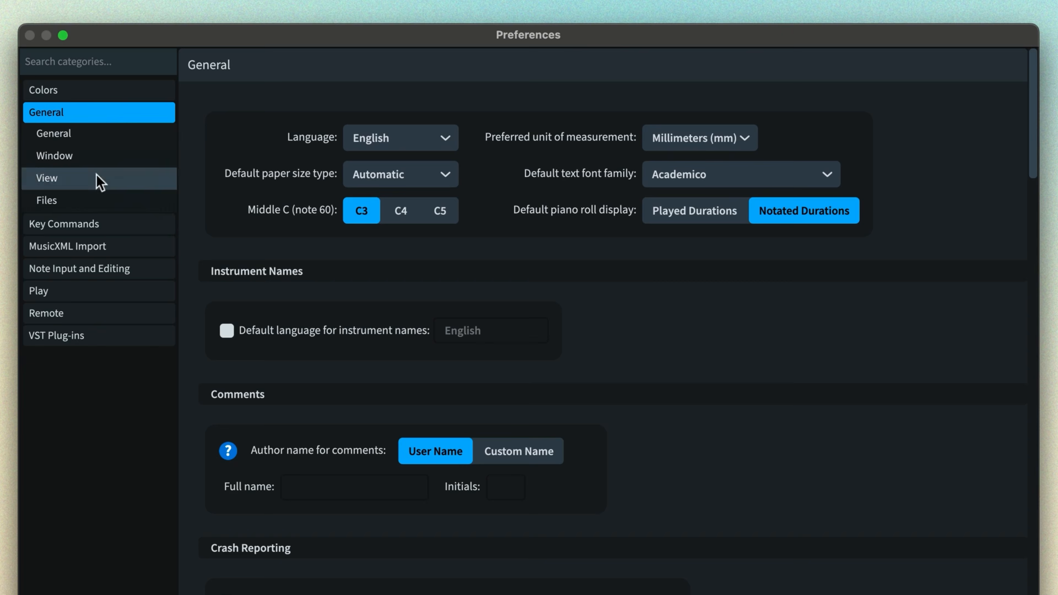
Step: Set the default playback template in the Play preferences to Default plus Eagle piano
left_click(83, 291)
left_click(697, 181)
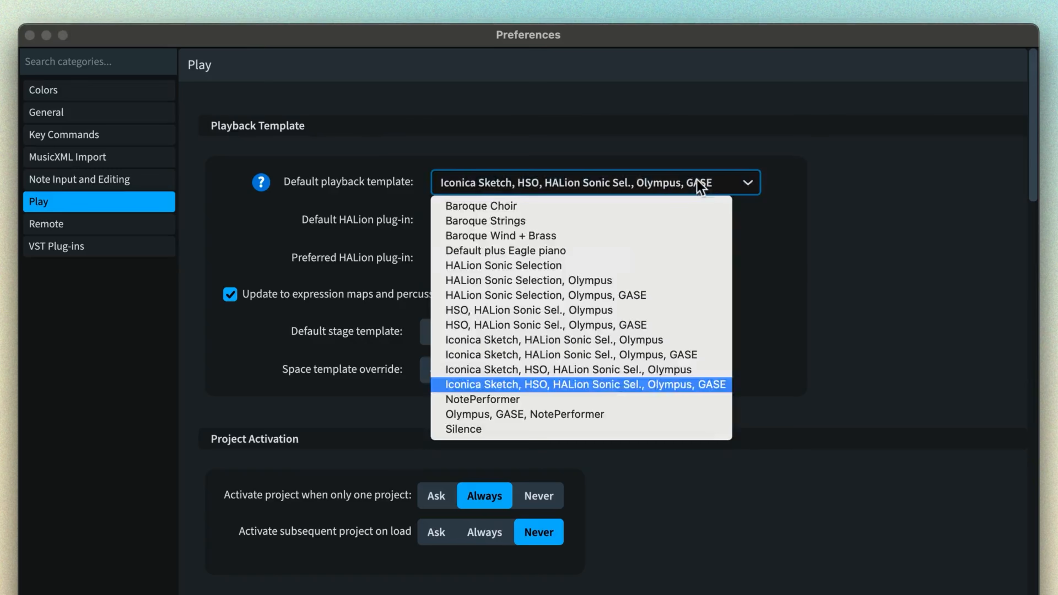
left_click(699, 252)
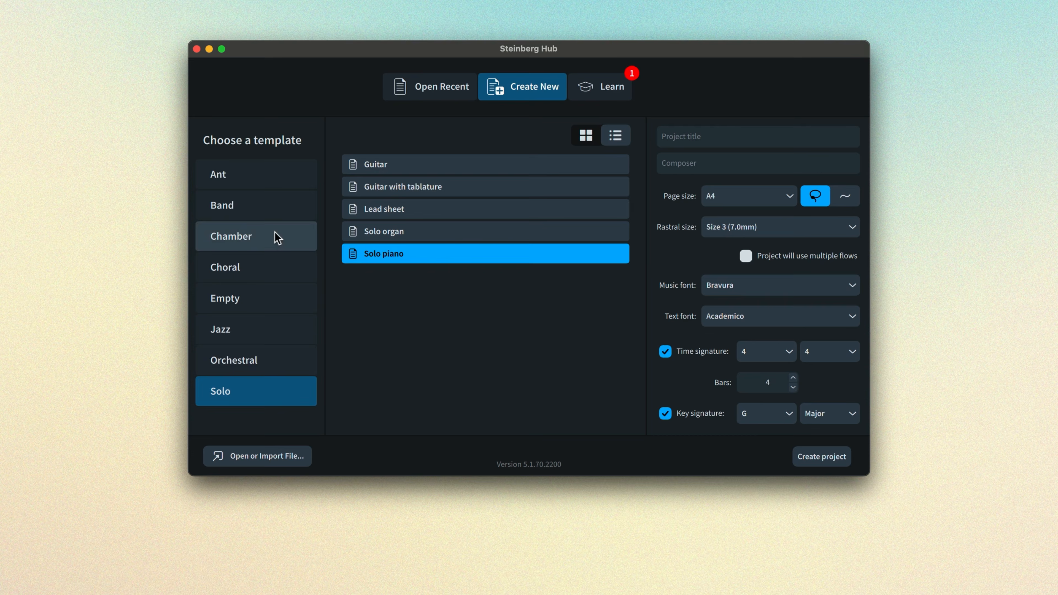
Step: Create a project from the Chamber group's Piano trio template and switch it to Play mode
left_click(281, 237)
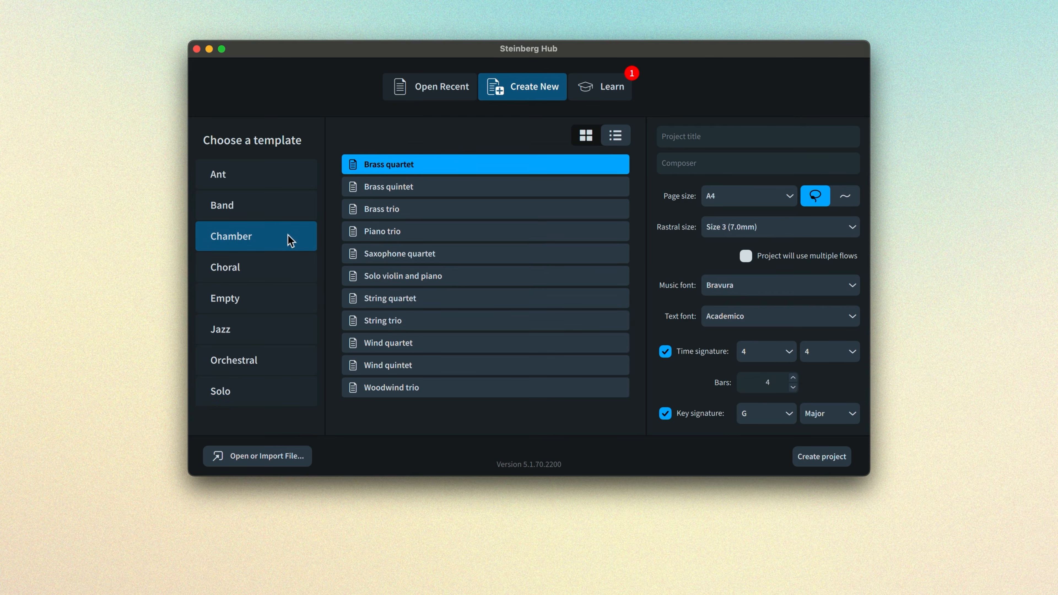
double_click(423, 240)
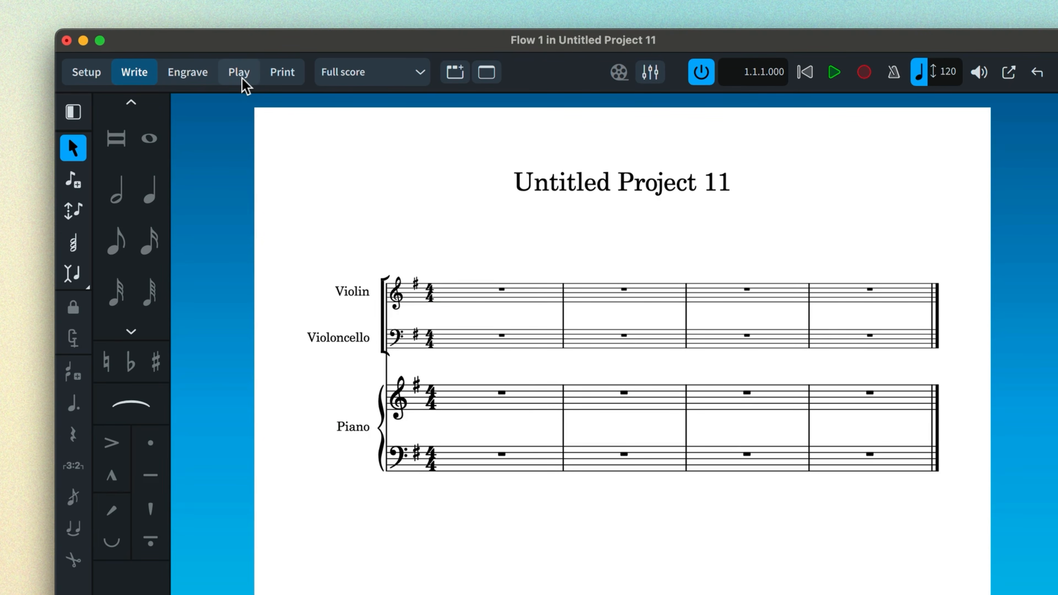
left_click(242, 79)
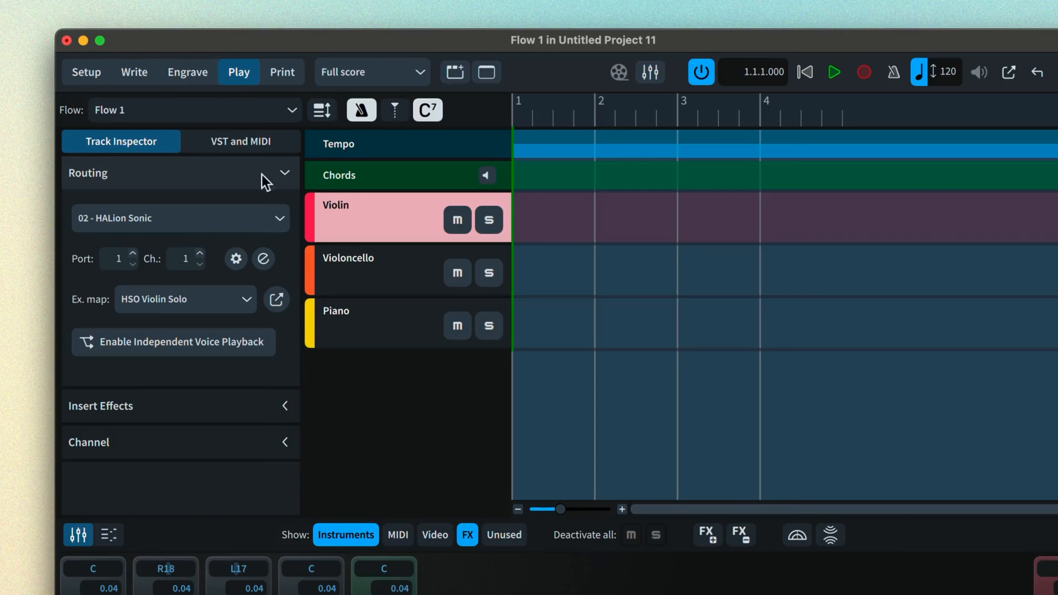
Step: Show the VST instrument windows assigned to the Violin and Piano tracks to check their loaded sounds
left_click(264, 259)
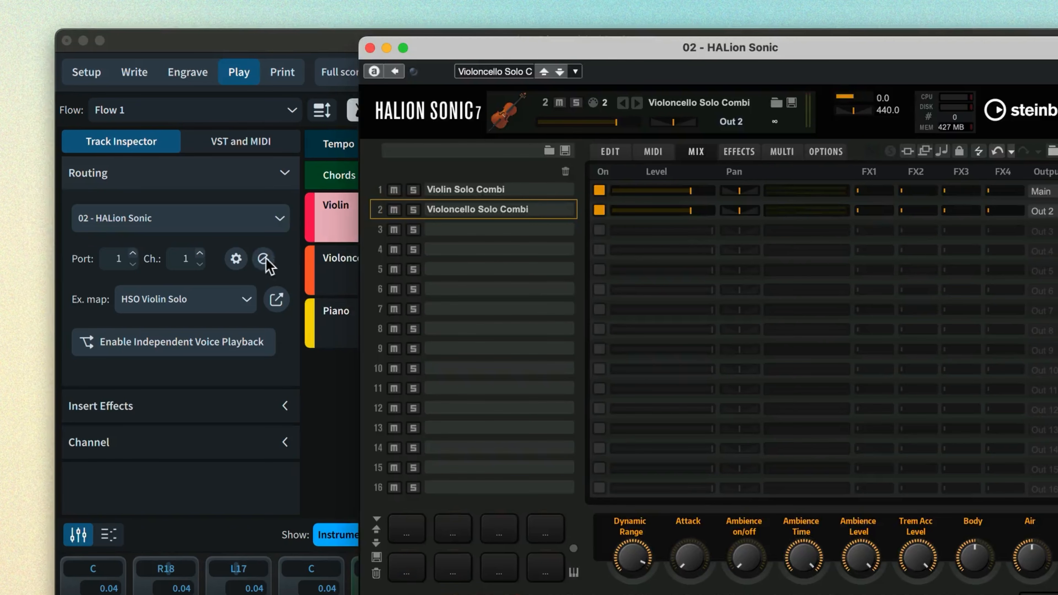
left_click(338, 323)
left_click(263, 260)
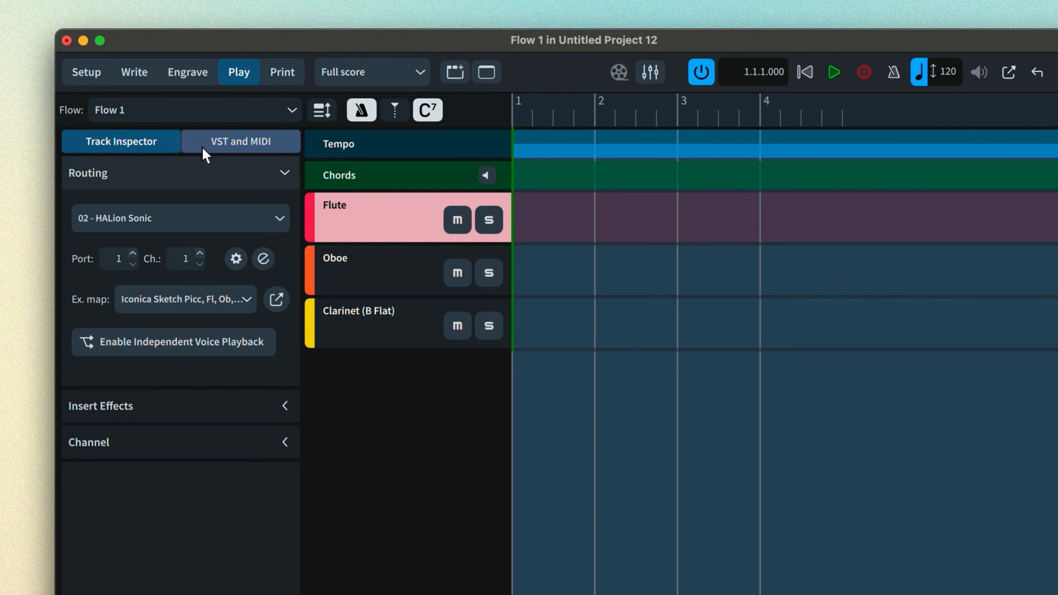
Step: Add a VST instrument slot to the woodwind project and load Orchestral Tools' SINE Player into it
left_click(204, 148)
left_click(79, 283)
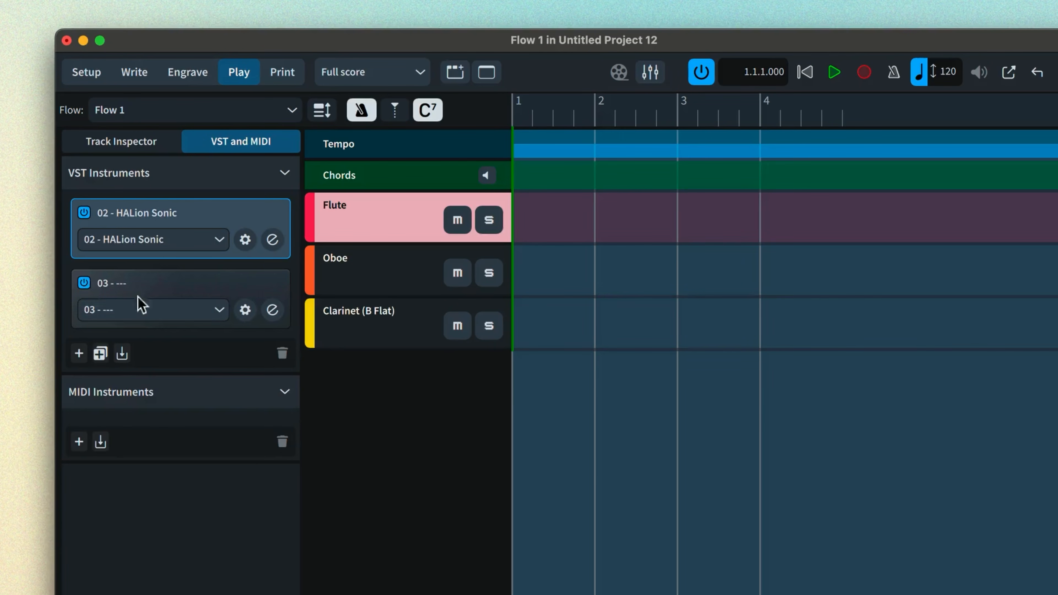
left_click(152, 313)
left_click(171, 388)
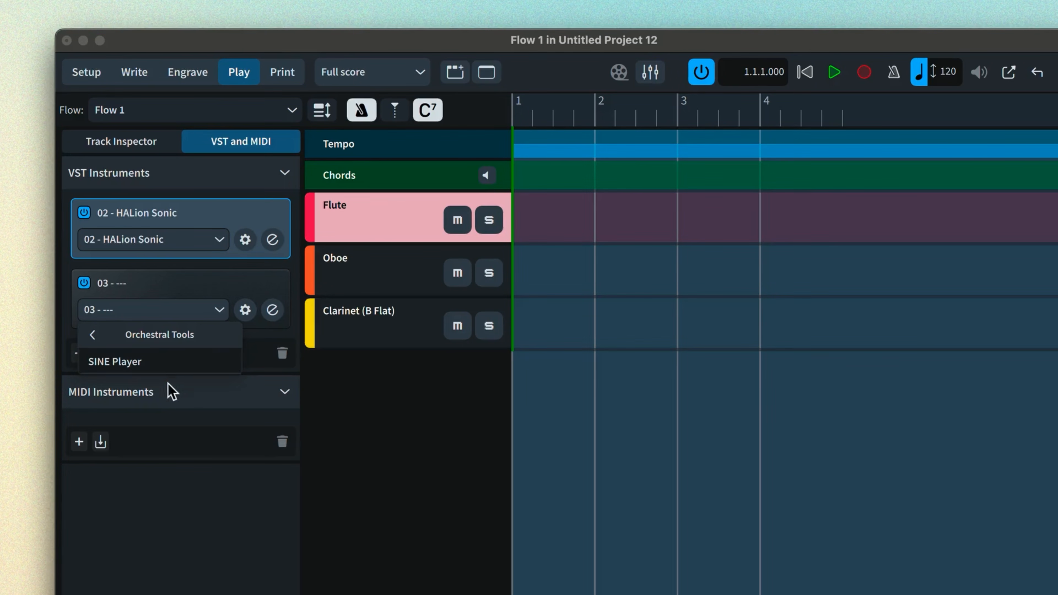
left_click(155, 362)
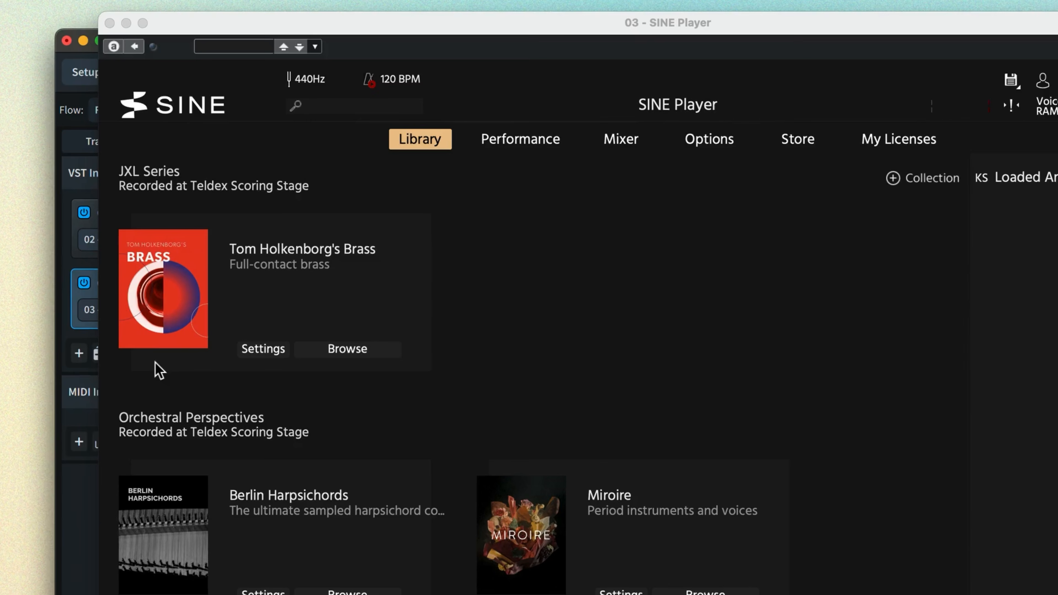
Step: Load Solo Flute, Solo Oboe and Solo Clarinet from the Woodwinds Soloists 1 collection into SINE Player
scroll(392, 385, "down", 10)
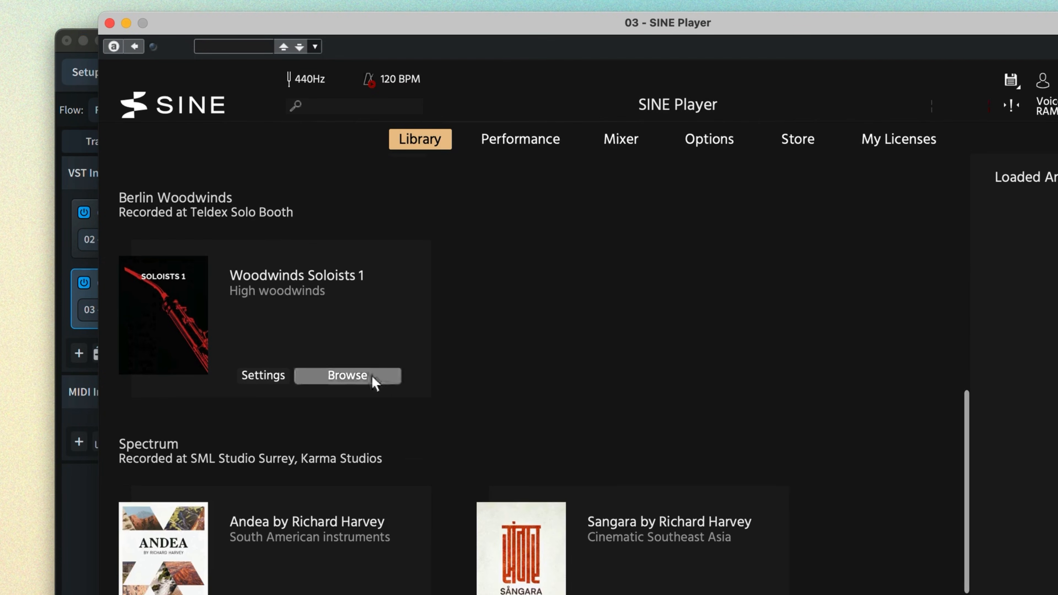
left_click(348, 376)
left_click_drag(295, 457, 1049, 265)
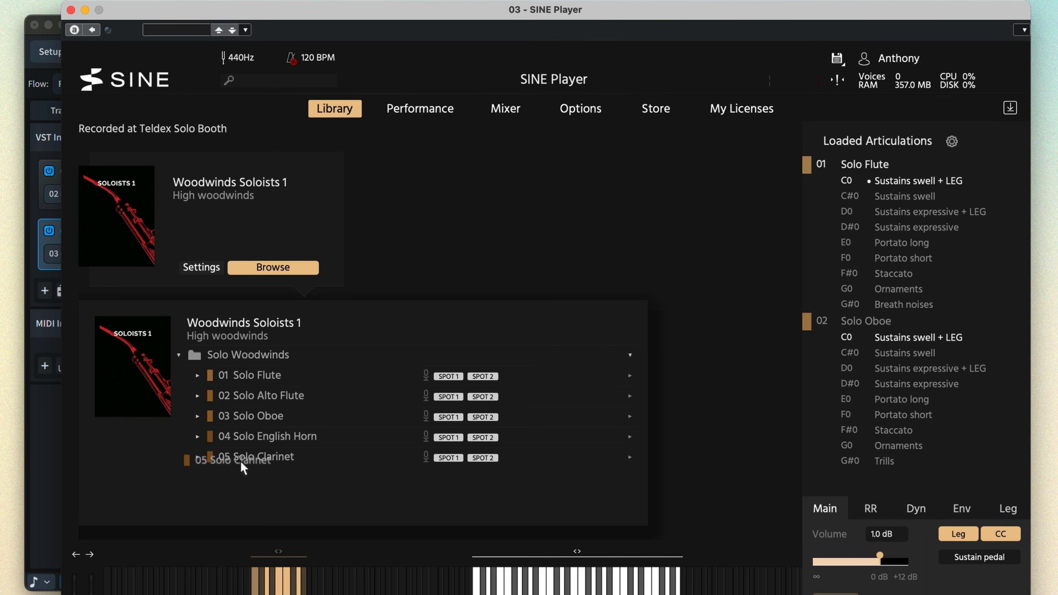
left_click_drag(244, 467, 822, 485)
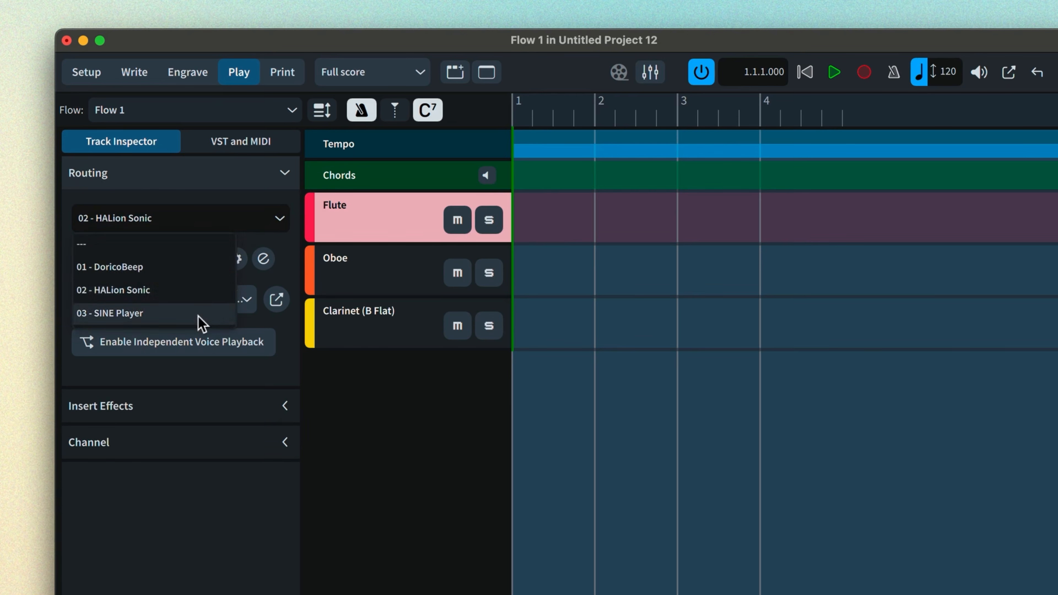
Step: Route the Flute, Oboe and Clarinet tracks to the 03 - SINE Player instrument
left_click(199, 317)
left_click(337, 283)
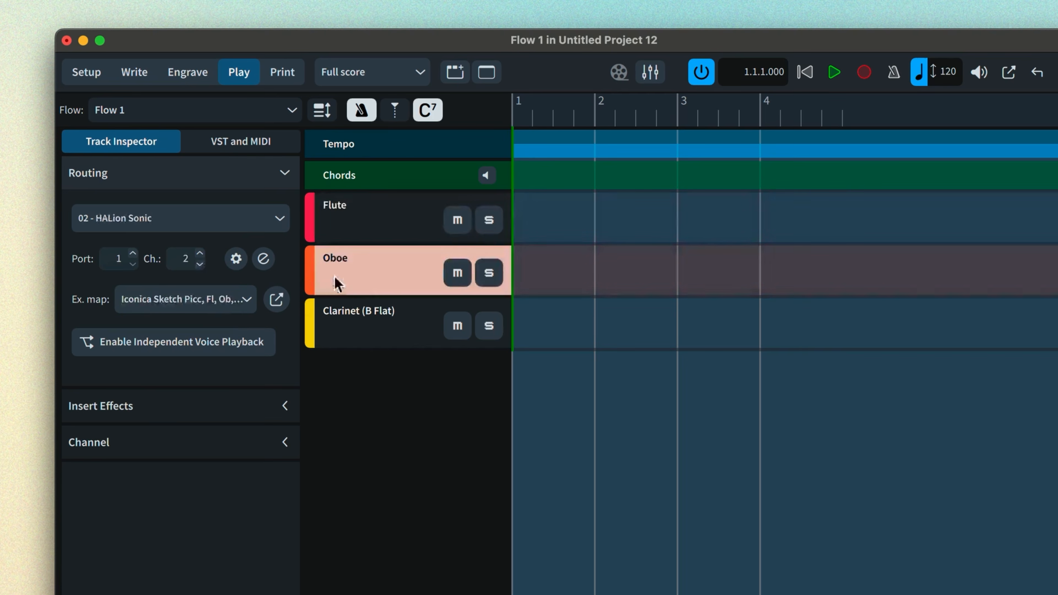
left_click(234, 220)
left_click(203, 312)
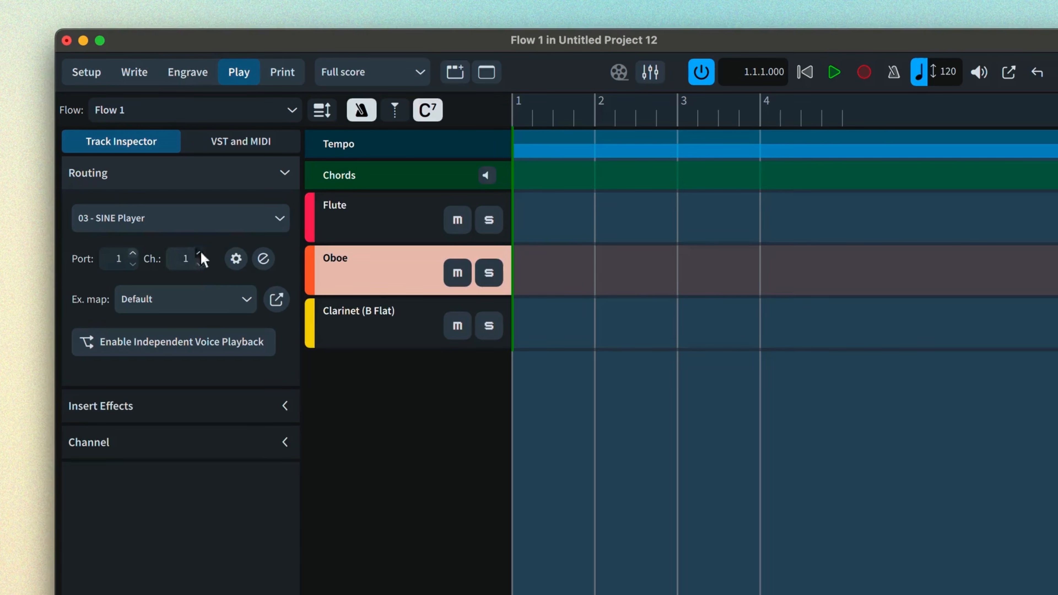
left_click(350, 329)
left_click(215, 231)
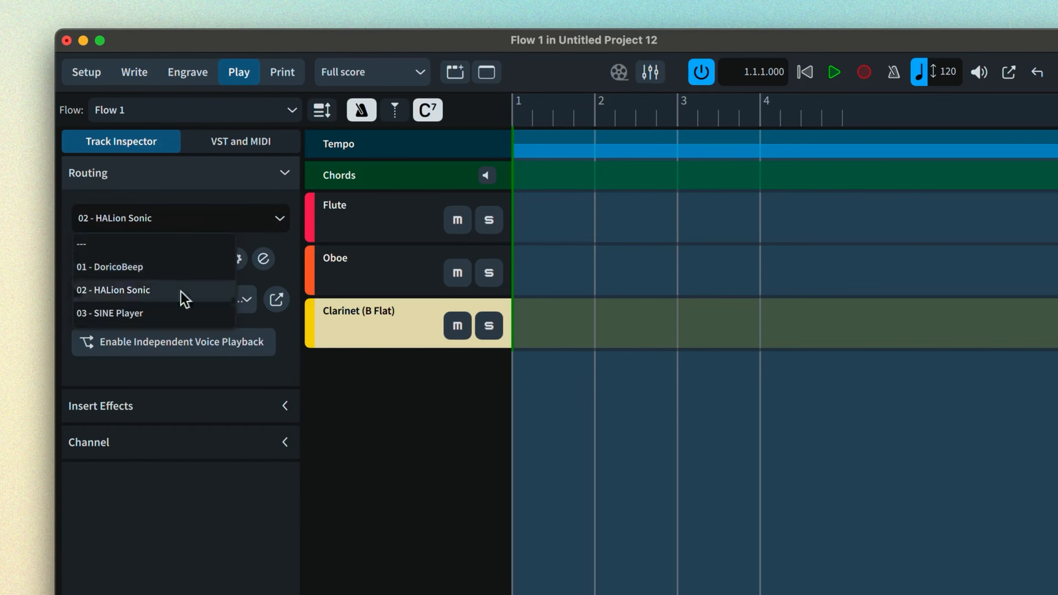
left_click(176, 307)
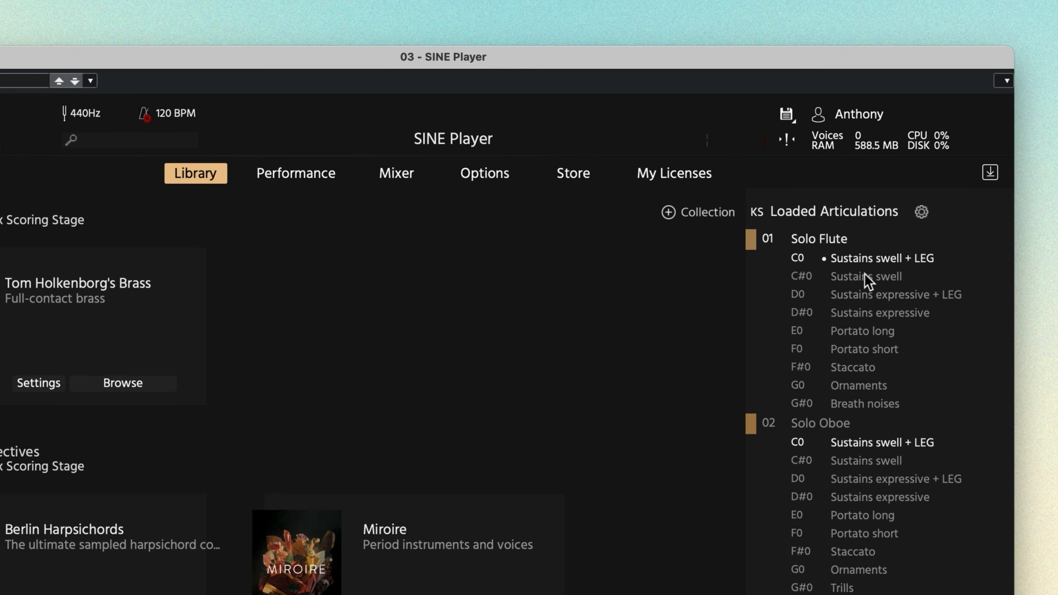
Step: Check the Solo Flute's Sustains swell, Sustains expressive + LEG and Sustains expressive articulations in SINE Player
left_click(865, 277)
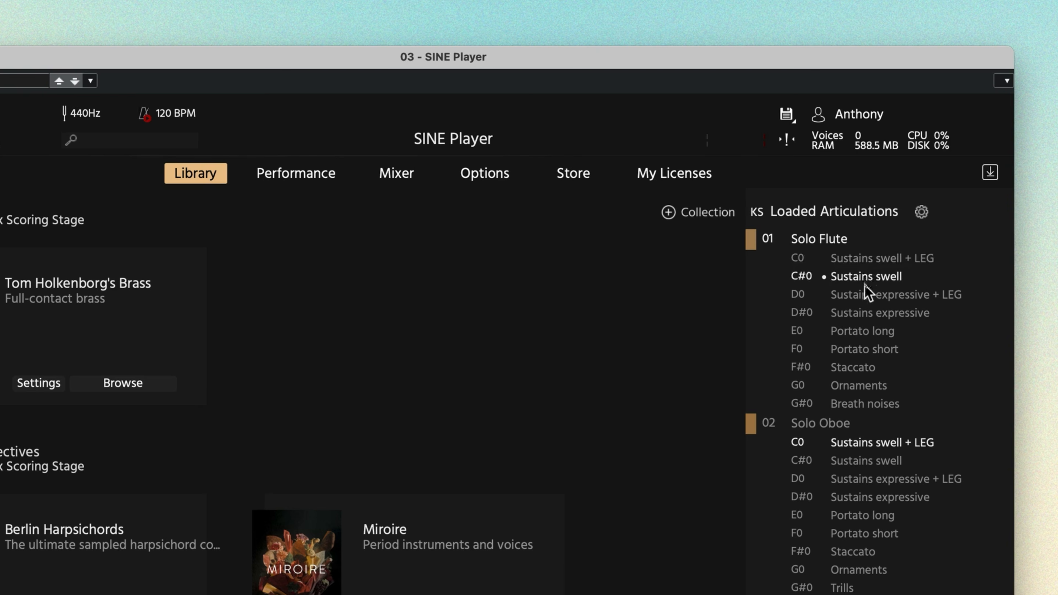
left_click(865, 296)
left_click(862, 314)
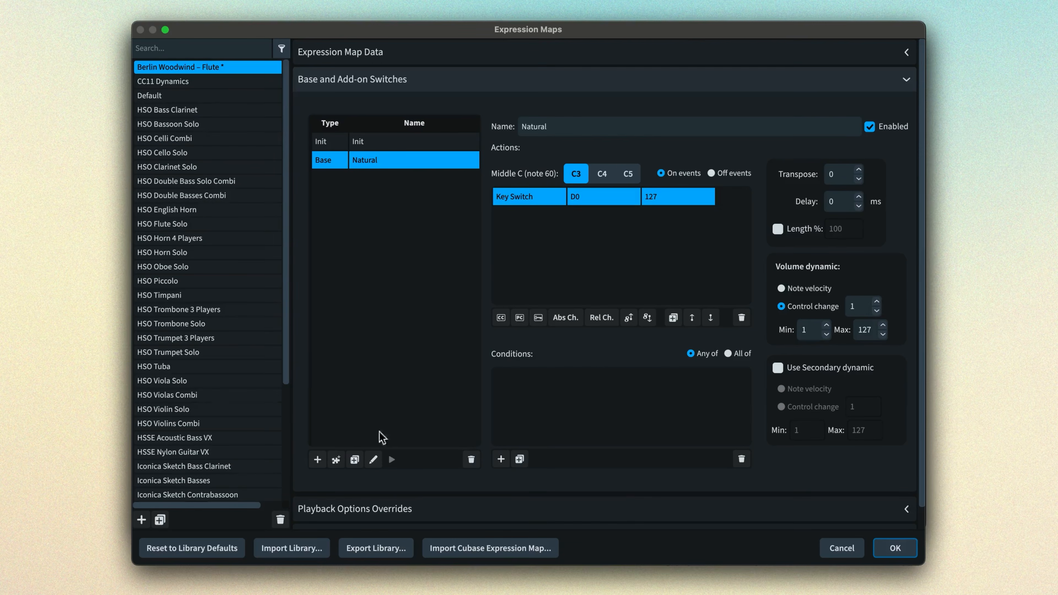
Step: Add a Staccato base switch to the Berlin Woodwind – Flute expression map and give it a key switch action
left_click(317, 460)
type("stac")
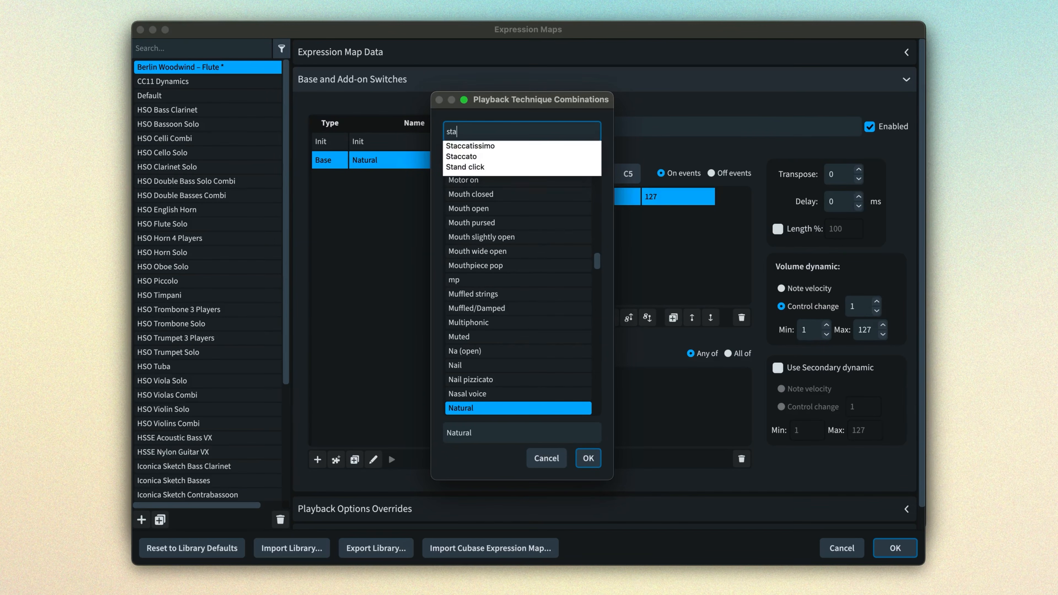
key("Down")
key("Down")
key("Return")
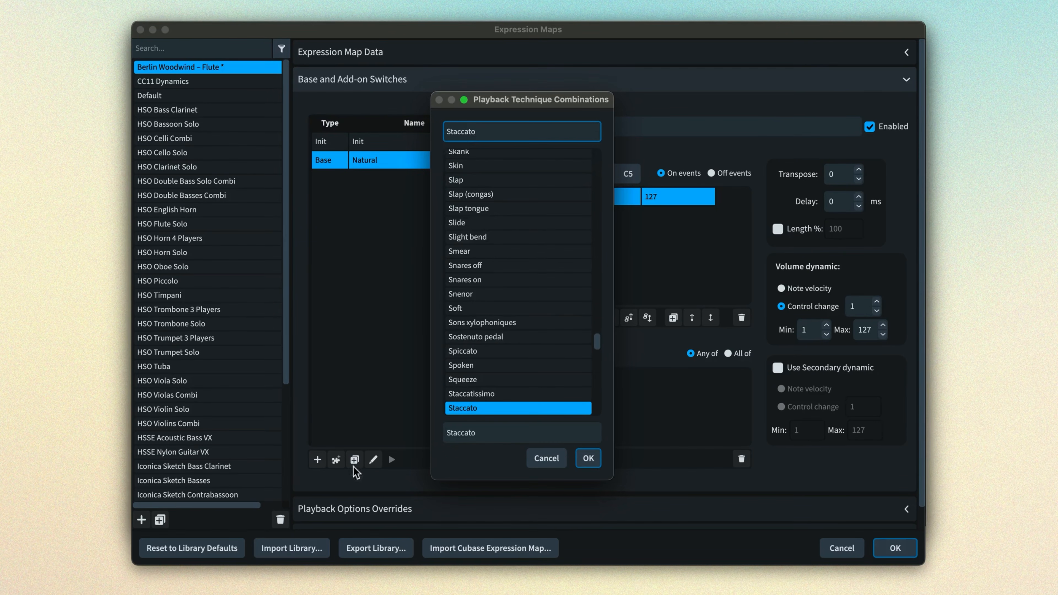
left_click(585, 458)
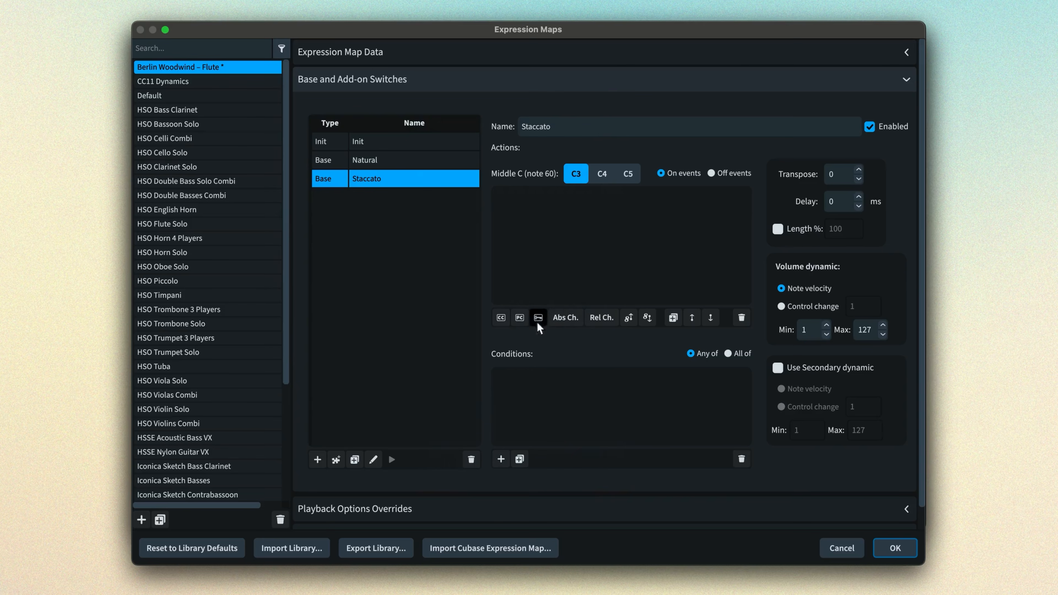
left_click(588, 205)
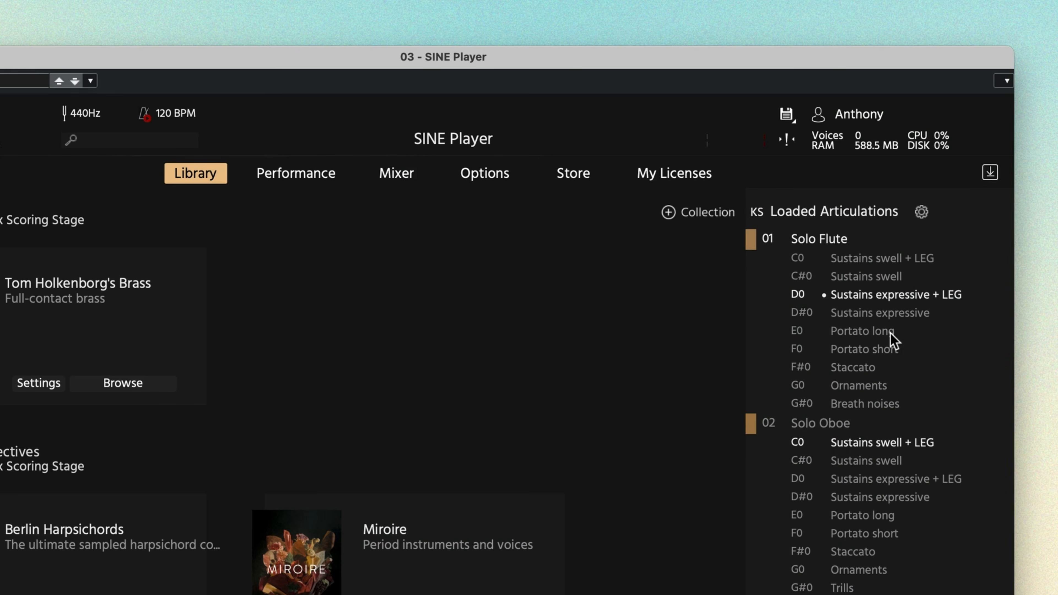
Step: Check the Solo Flute's Portato long and Portato short articulations in SINE Player
left_click(891, 333)
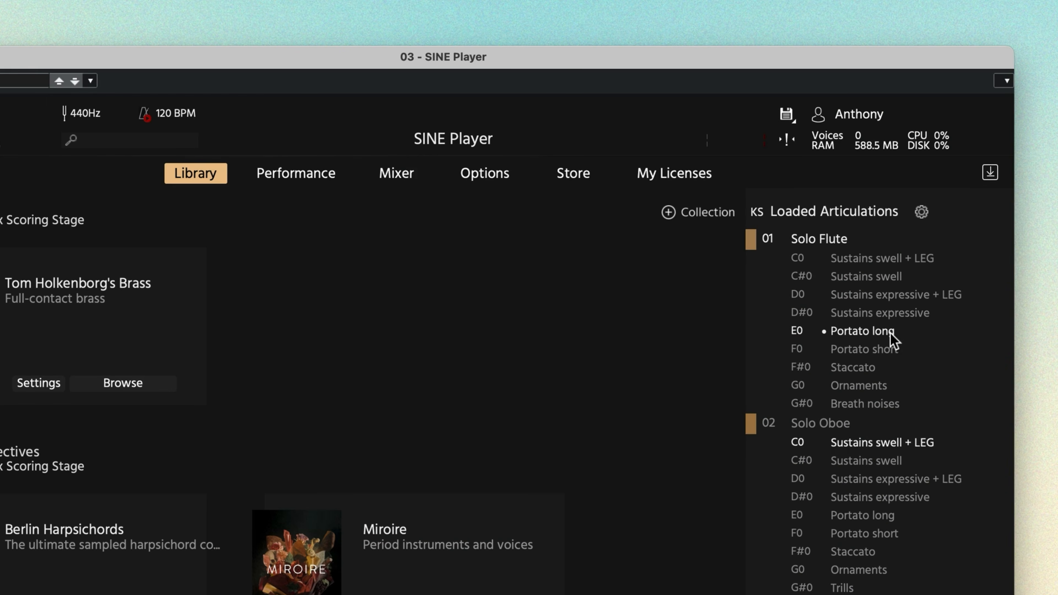
left_click(889, 349)
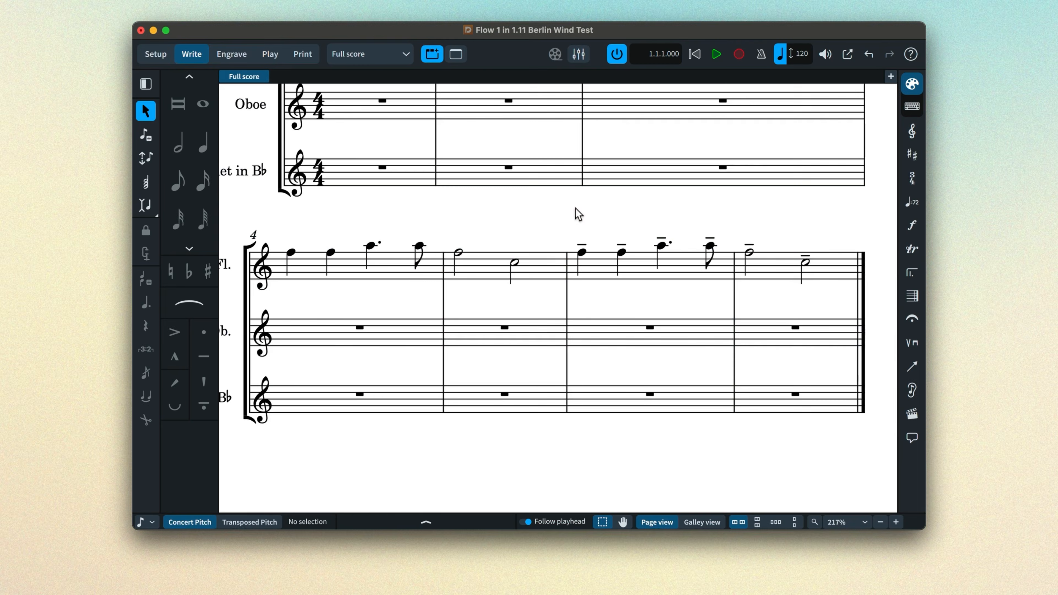
Step: Select the flute's tenuto passage in the last two bars and the slur over its staccato run to review them
left_click_drag(557, 204, 829, 293)
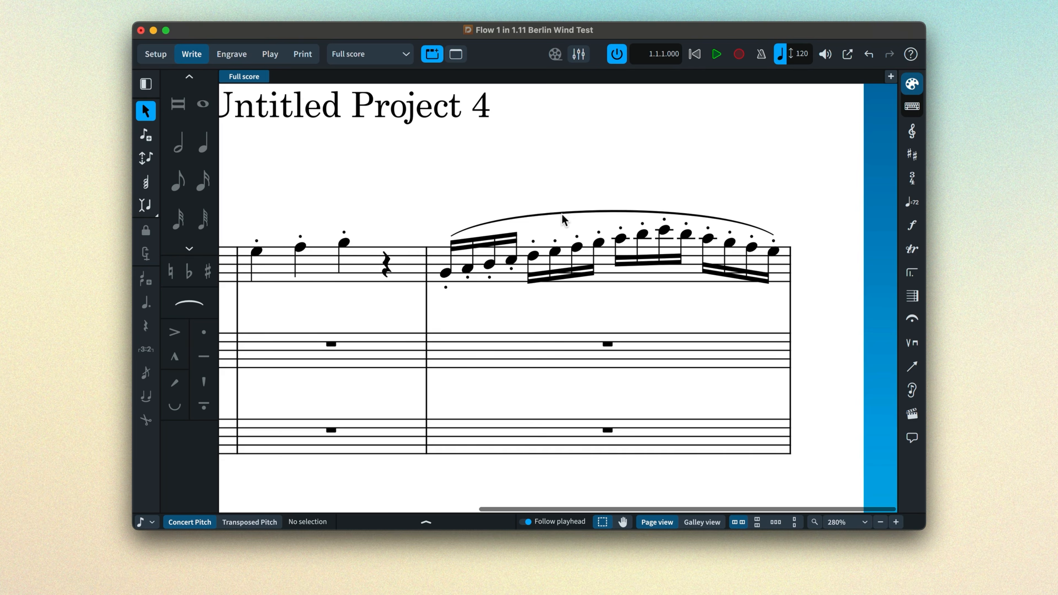
left_click(562, 214)
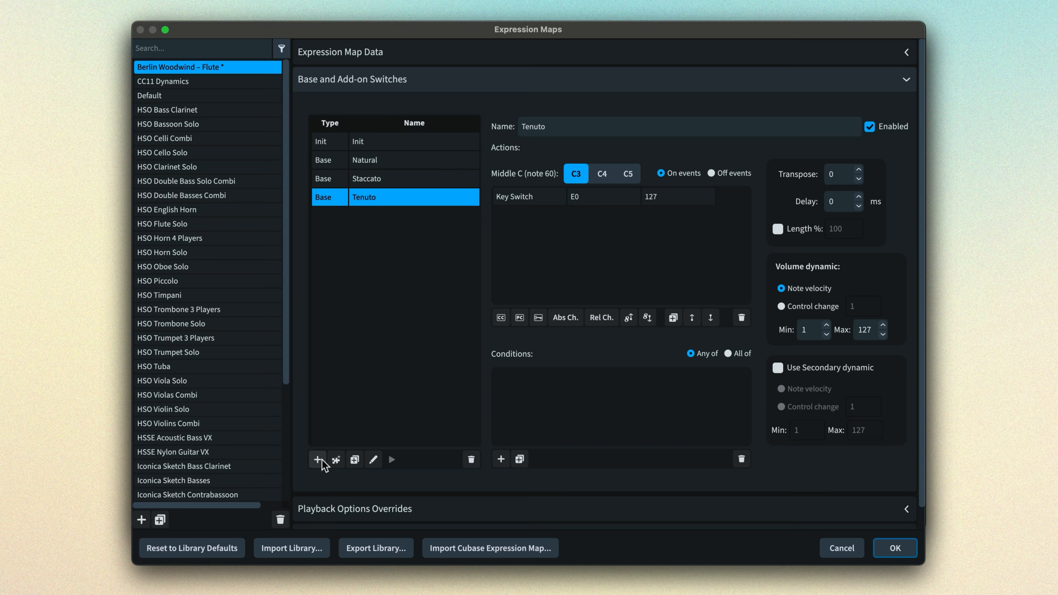
Step: Add a base switch combining the Legato and Staccato playback techniques to the Berlin Woodwind – Flute expression map
left_click(317, 459)
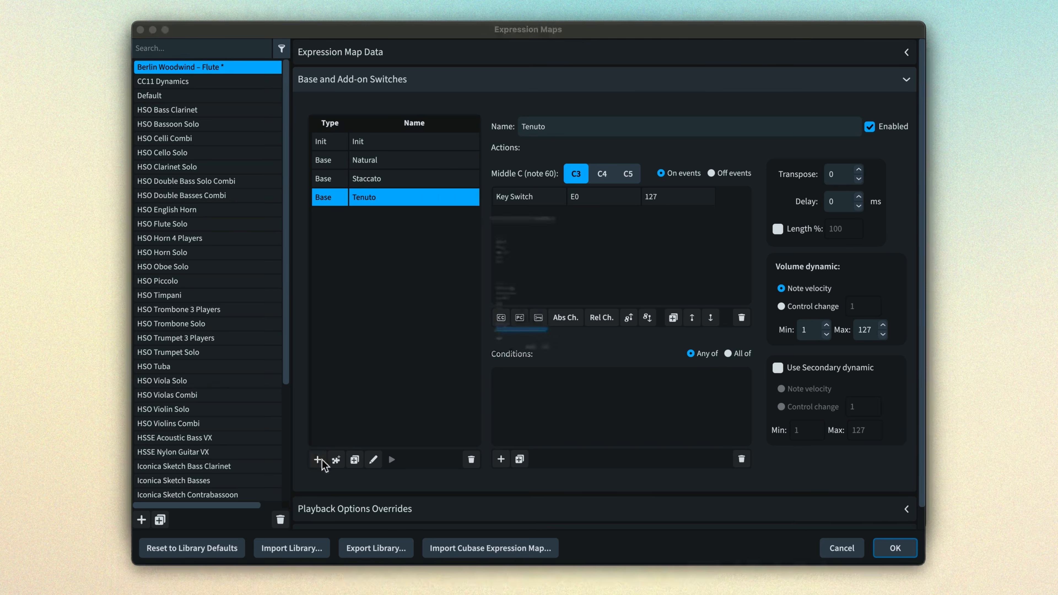
type("legato")
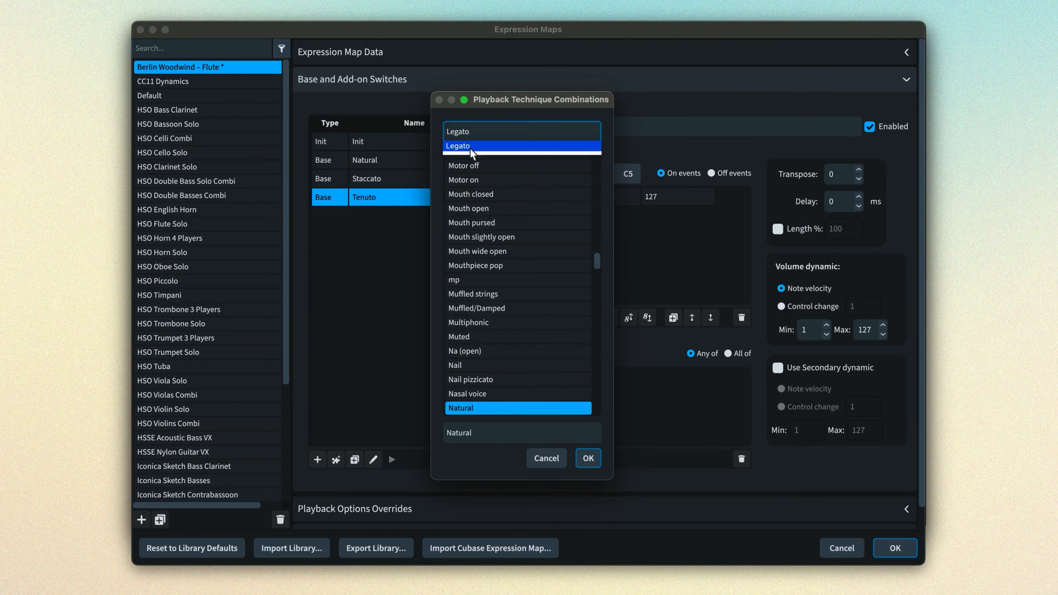
left_click(470, 148)
type("staccato")
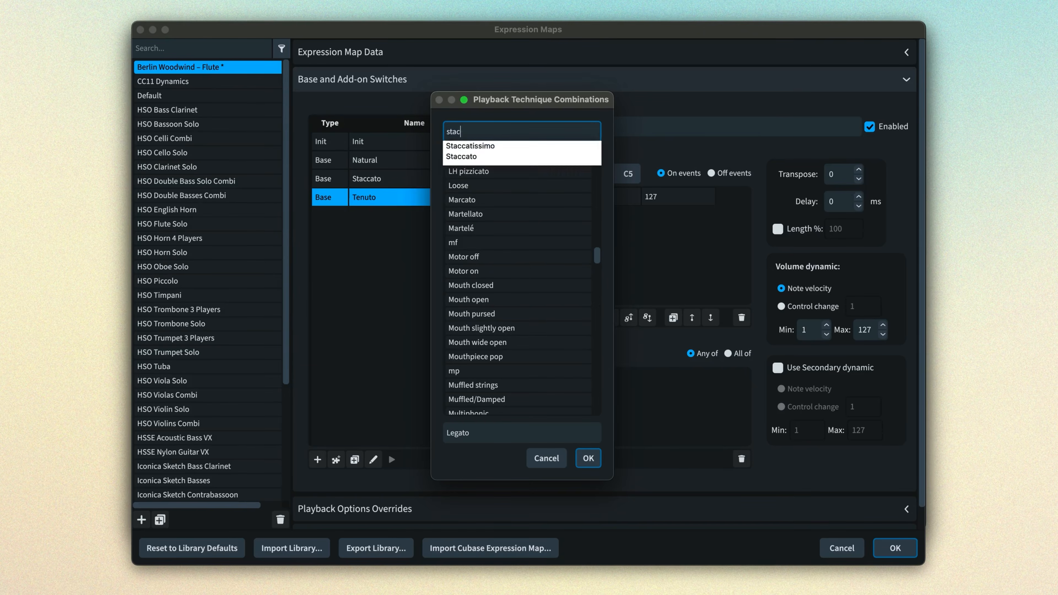
left_click(477, 145)
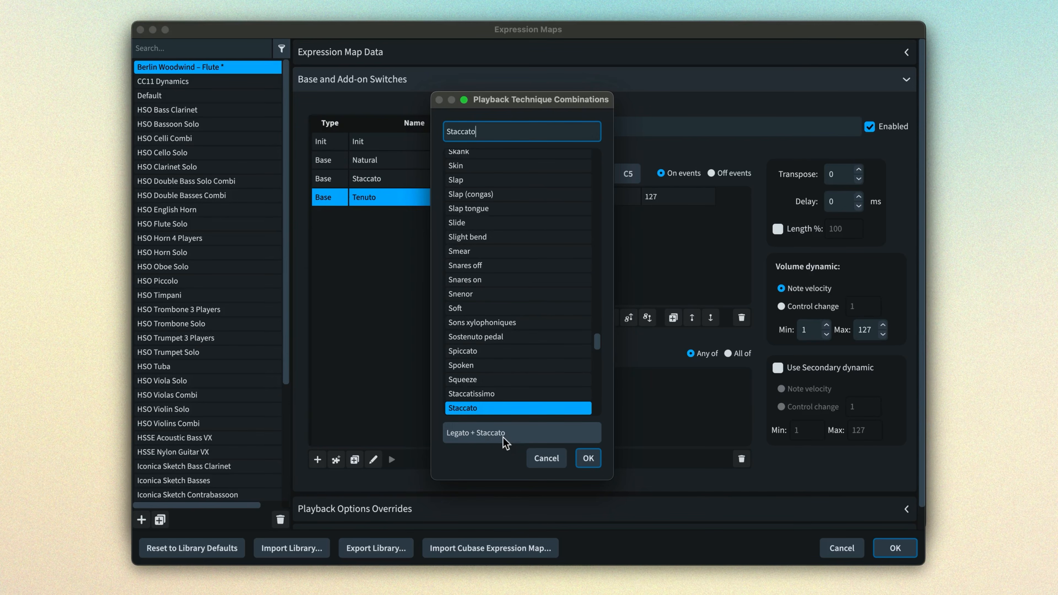
left_click(496, 380, "super")
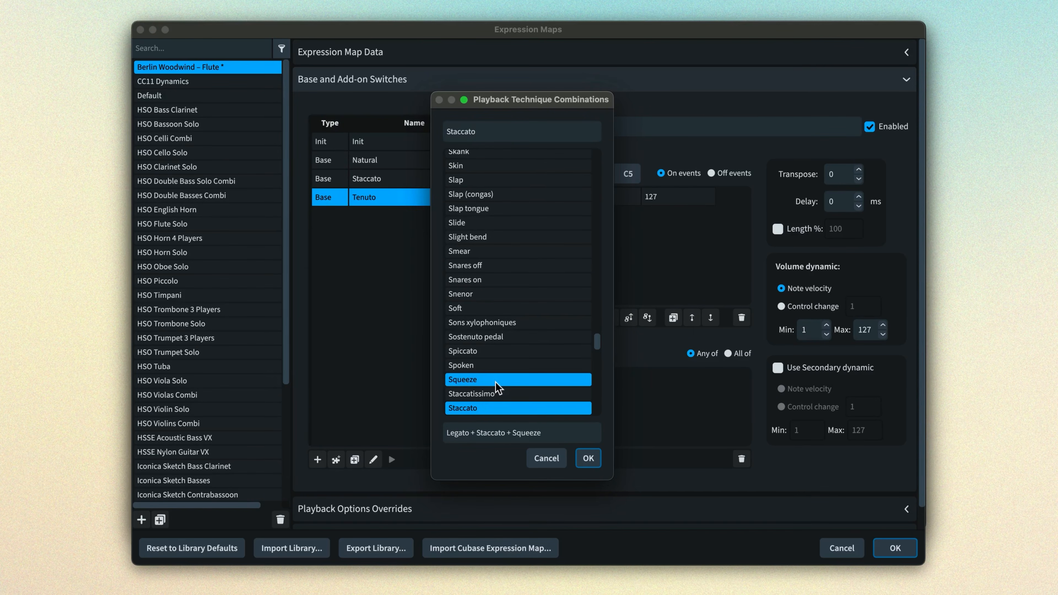
left_click(496, 380, "super")
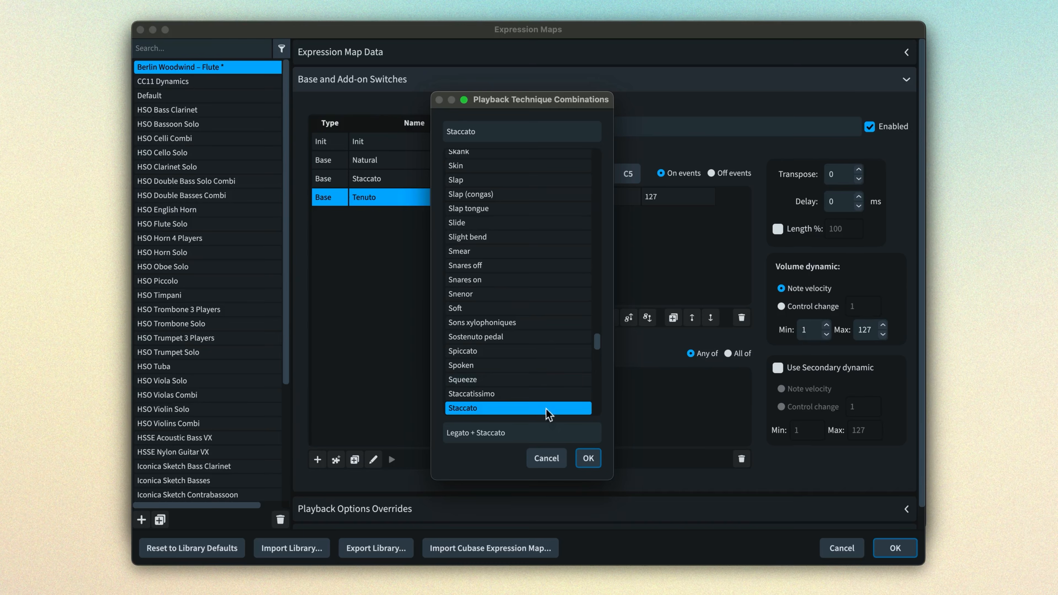
left_click(588, 458)
Step: Give the Legato + Staccato switch a key switch action on F0
left_click(539, 318)
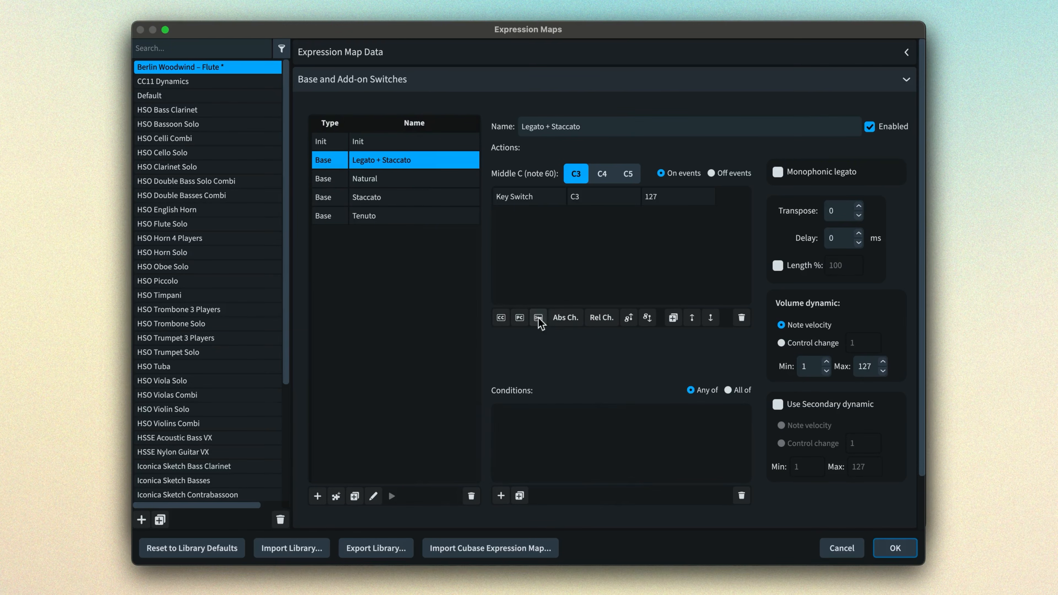
left_click(604, 197)
left_click(605, 197)
key("BackSpace")
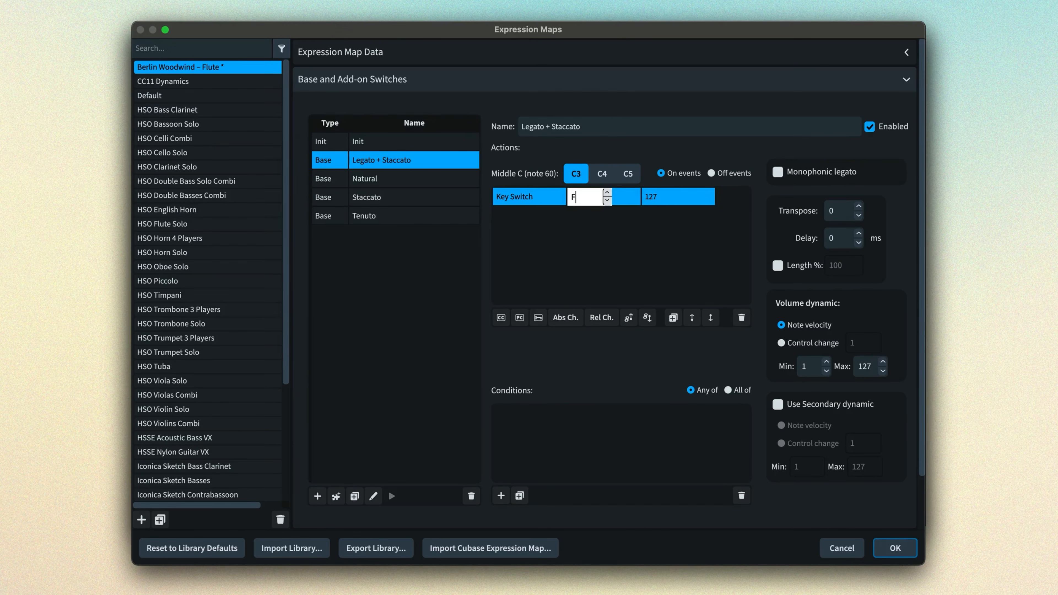
key("Return")
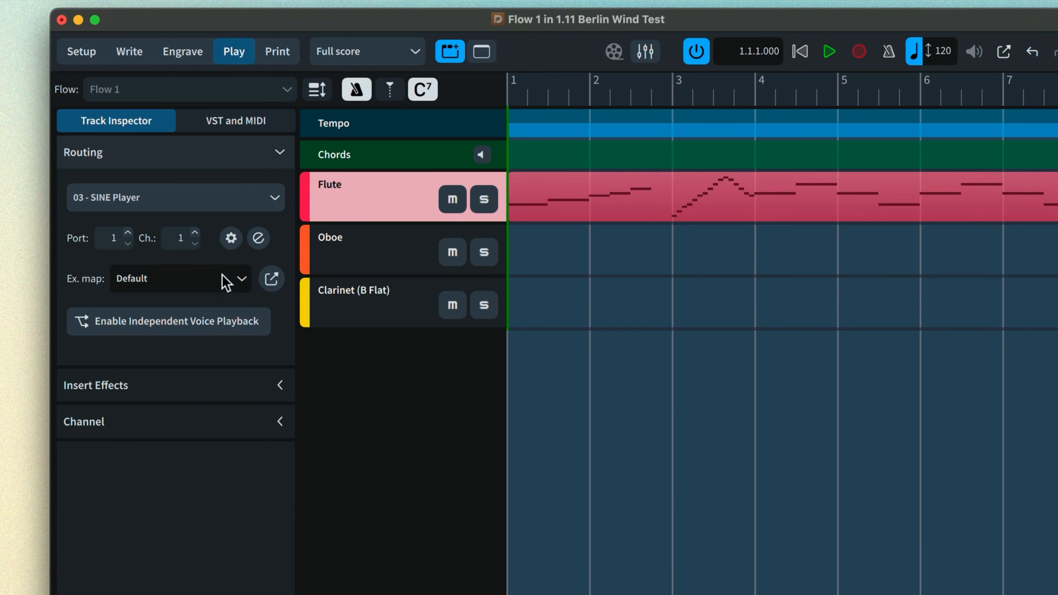
Step: Assign the Berlin Woodwind – Flute expression map to the Flute track and play back its slurred staccato passage from bar 8
left_click(233, 278)
left_click(371, 41)
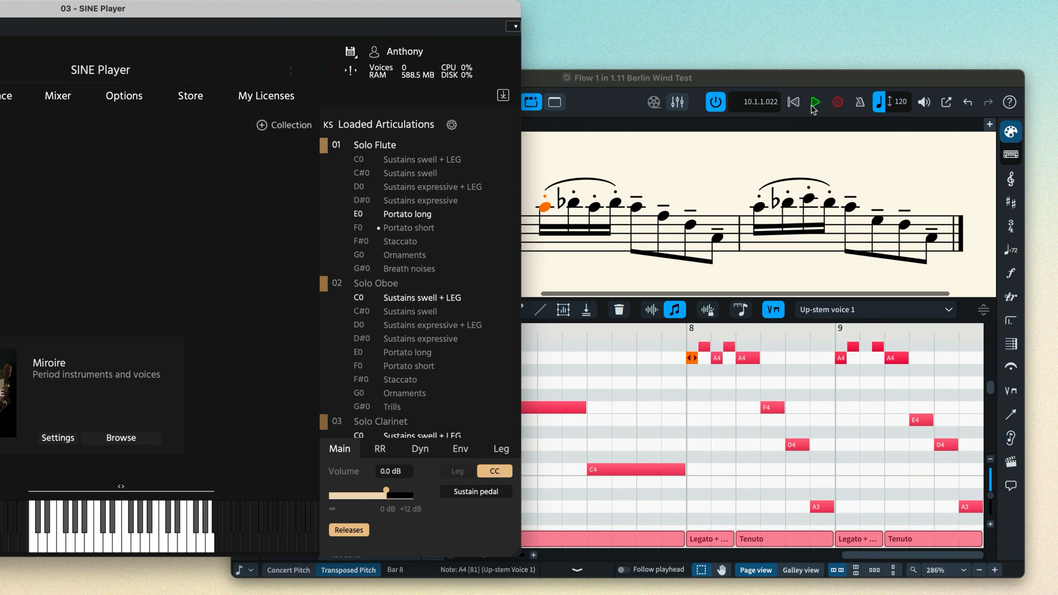
left_click(815, 103)
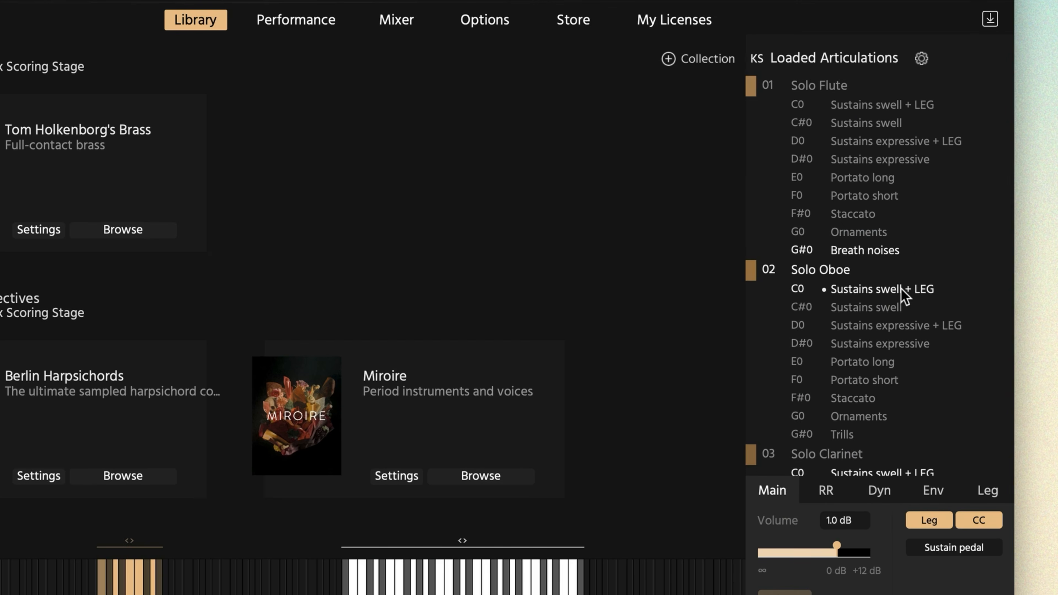
Step: Compare the Solo Oboe and Solo Clarinet articulations with the Solo Flute's in SINE Player, including the flute's Breath noises
scroll(900, 298, "down", 4)
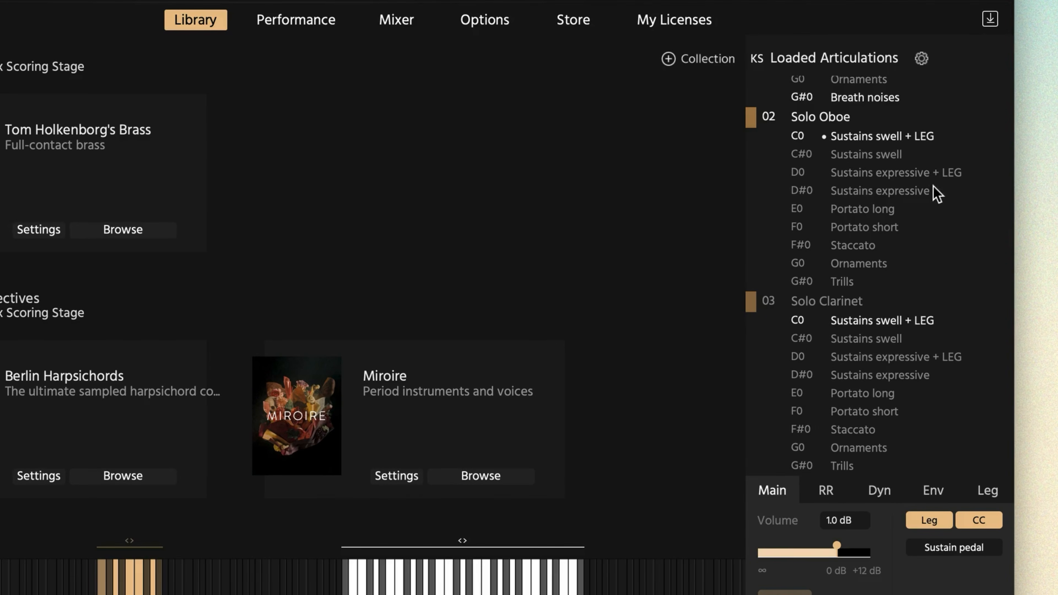
scroll(938, 193, "up", 4)
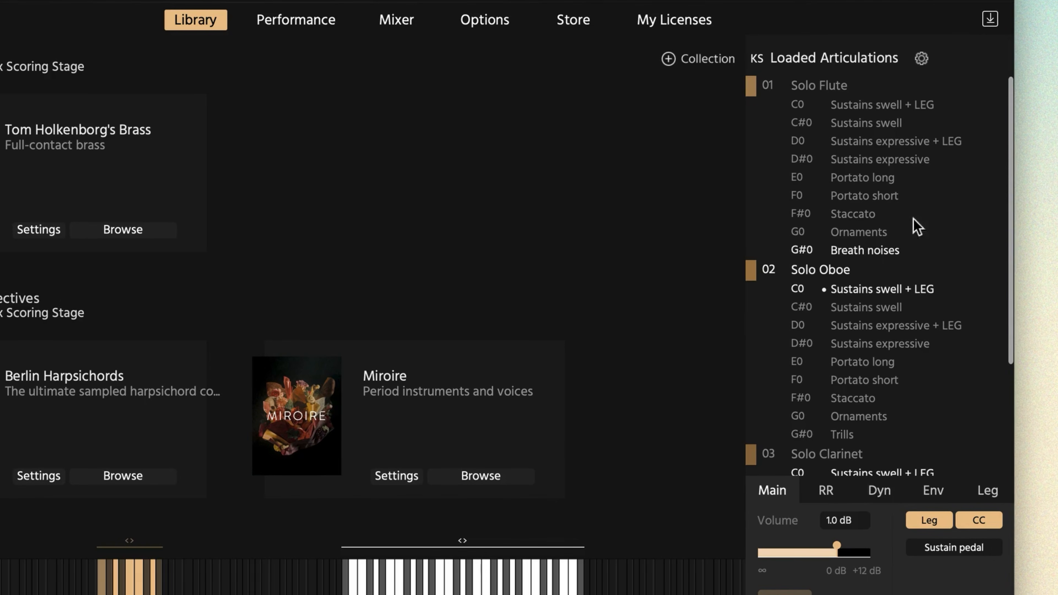
left_click(865, 250)
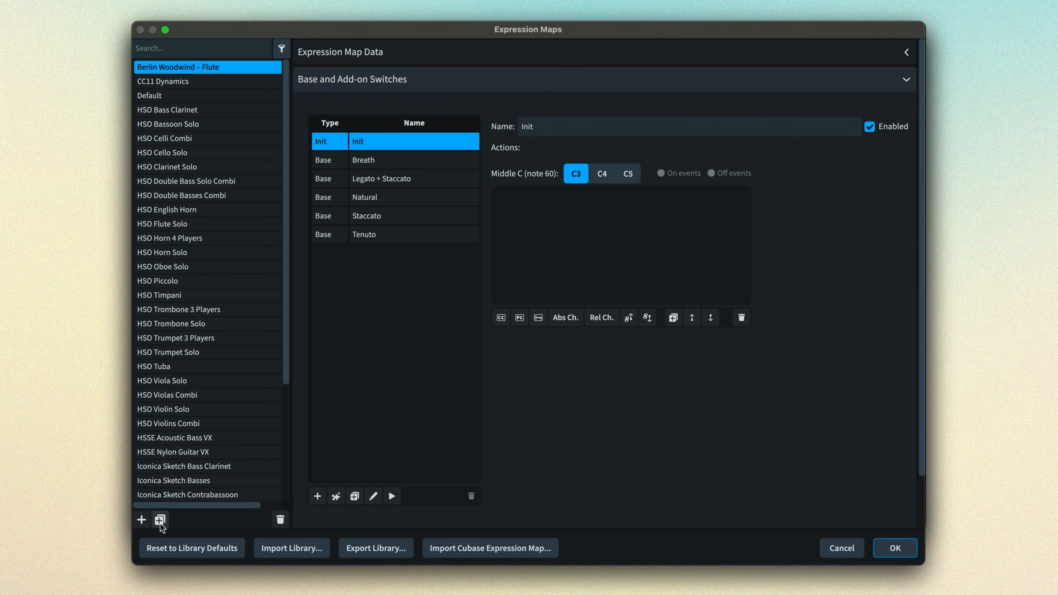
Step: Duplicate the Berlin Woodwind – Flute expression map and name the copy Berlin Woodwind – Oboe and Clarinet
left_click(160, 520)
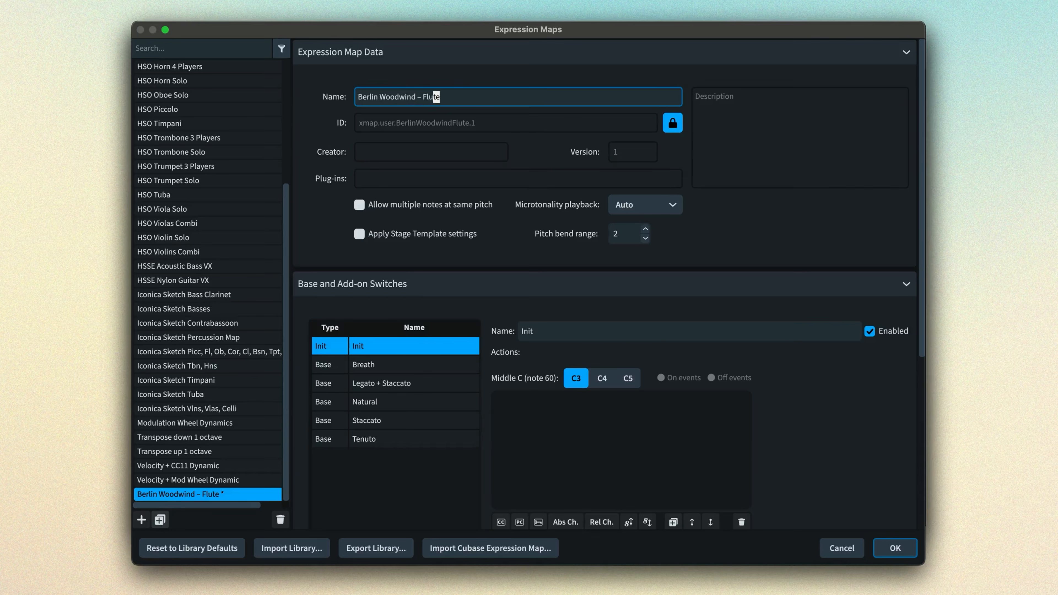
type("Oboe and Clarinet")
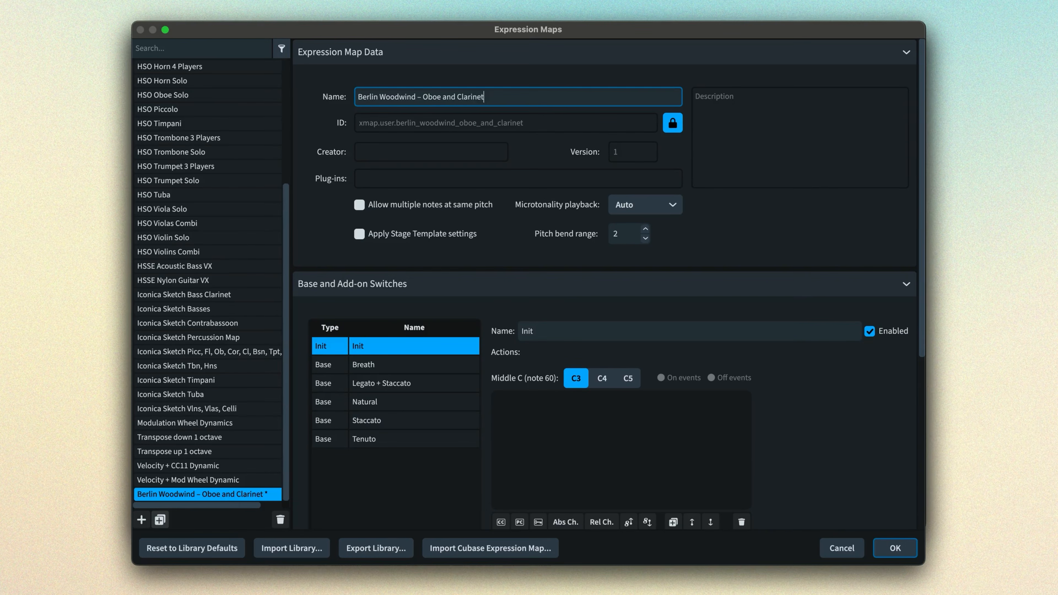
Step: Change the Breath base switch's playback technique to Trill (half-step) in the Oboe and Clarinet map
left_click(513, 56)
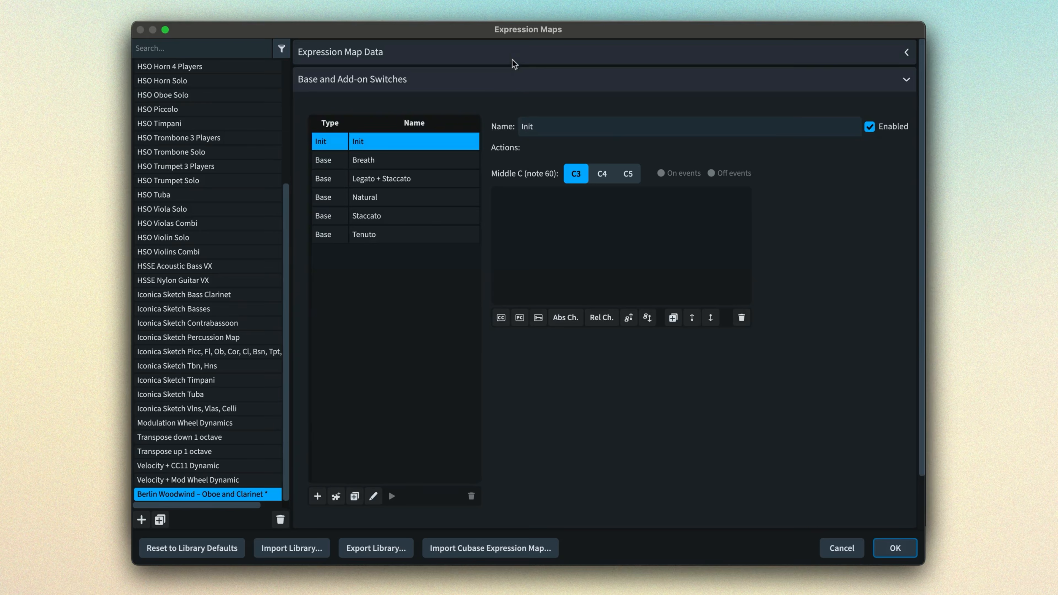
left_click(425, 160)
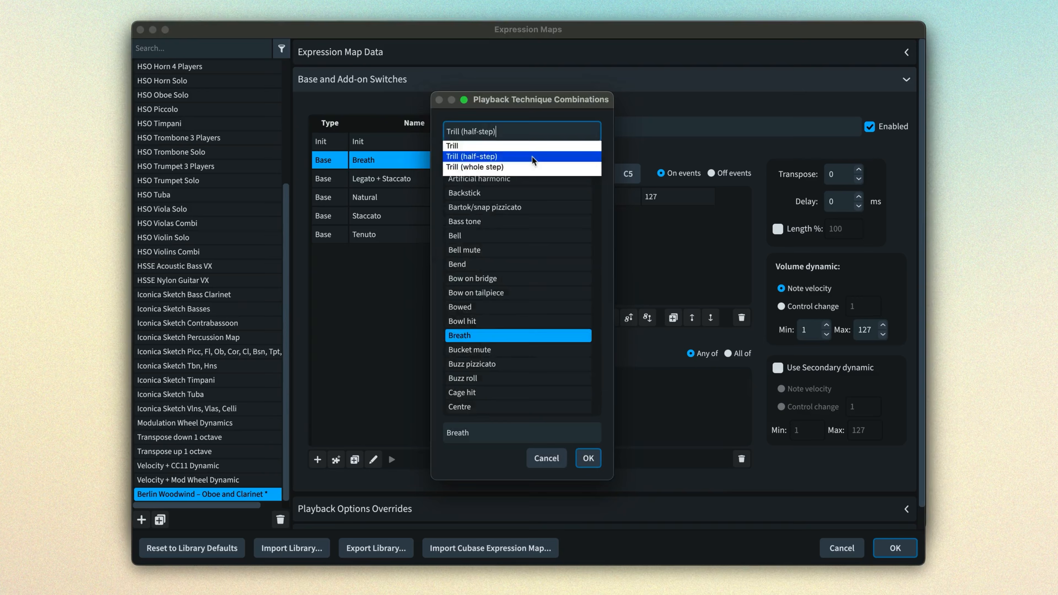
left_click(531, 157)
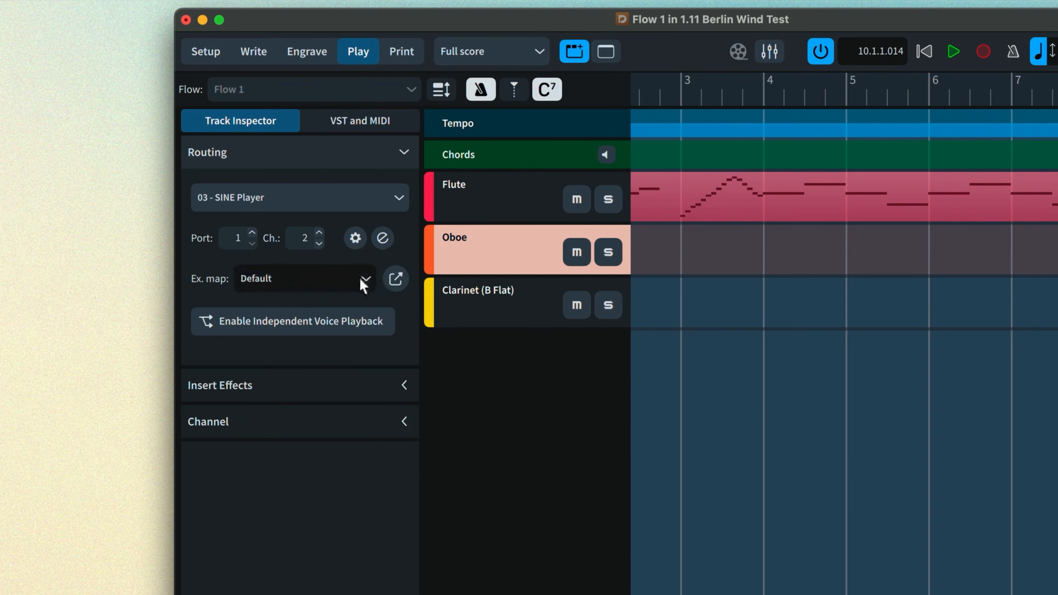
Step: Assign the Berlin Woodwind – Oboe and Clarinet expression map to the Oboe and Clarinet (B Flat) tracks
left_click(364, 286)
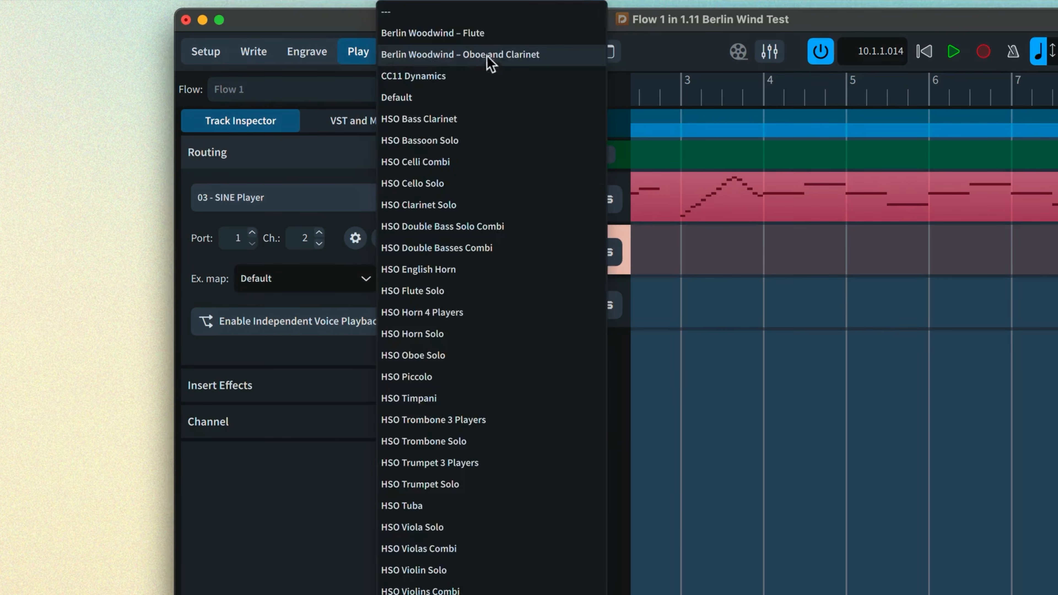
left_click(471, 66)
left_click(487, 308)
left_click(366, 277)
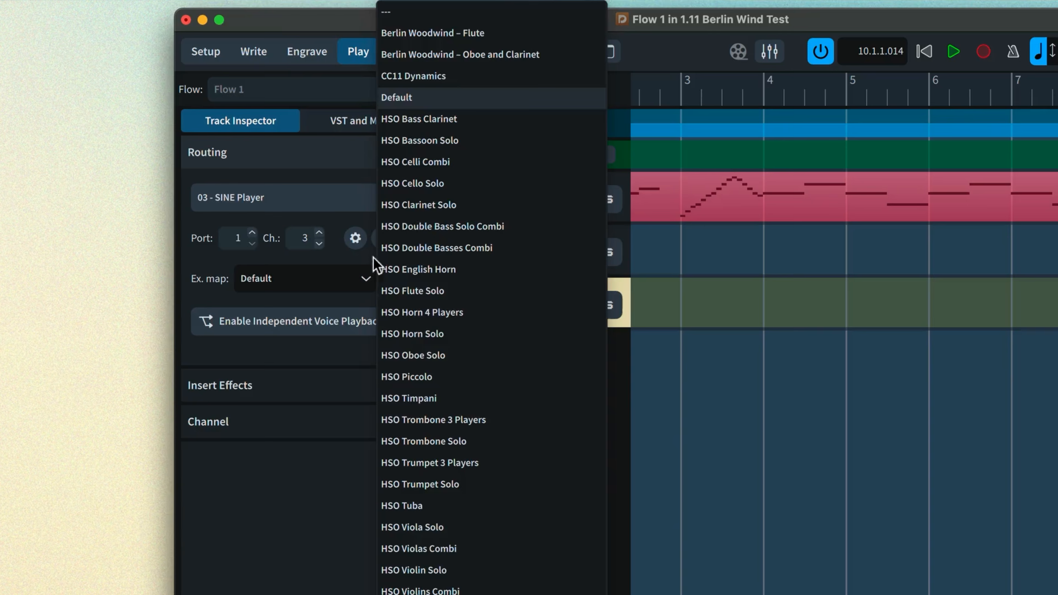
left_click(531, 59)
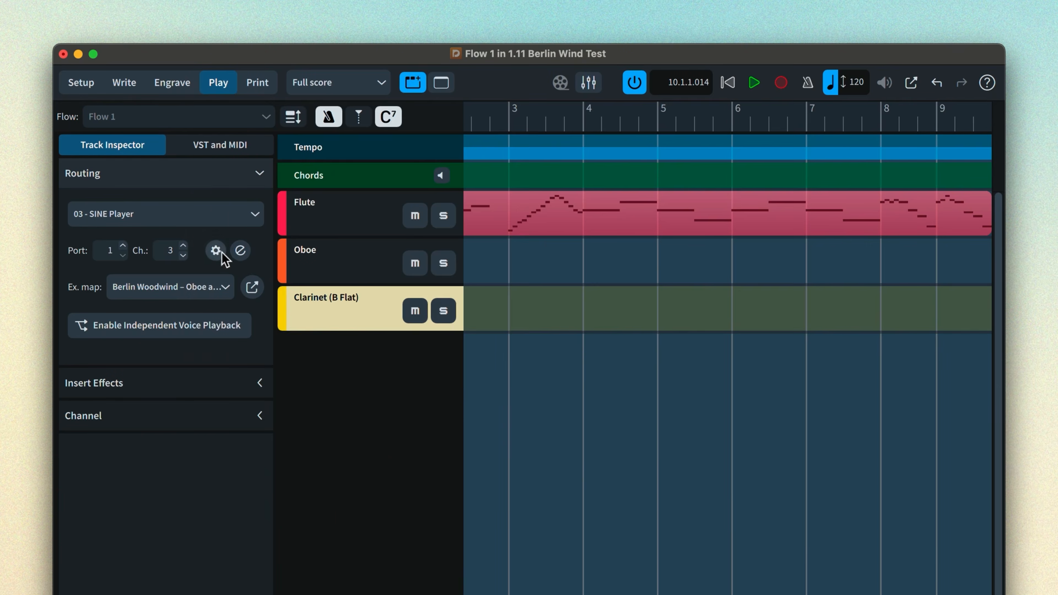
Step: Set the number of MIDI channels to 3 in the SINE Player's endpoint setup
left_click(218, 250)
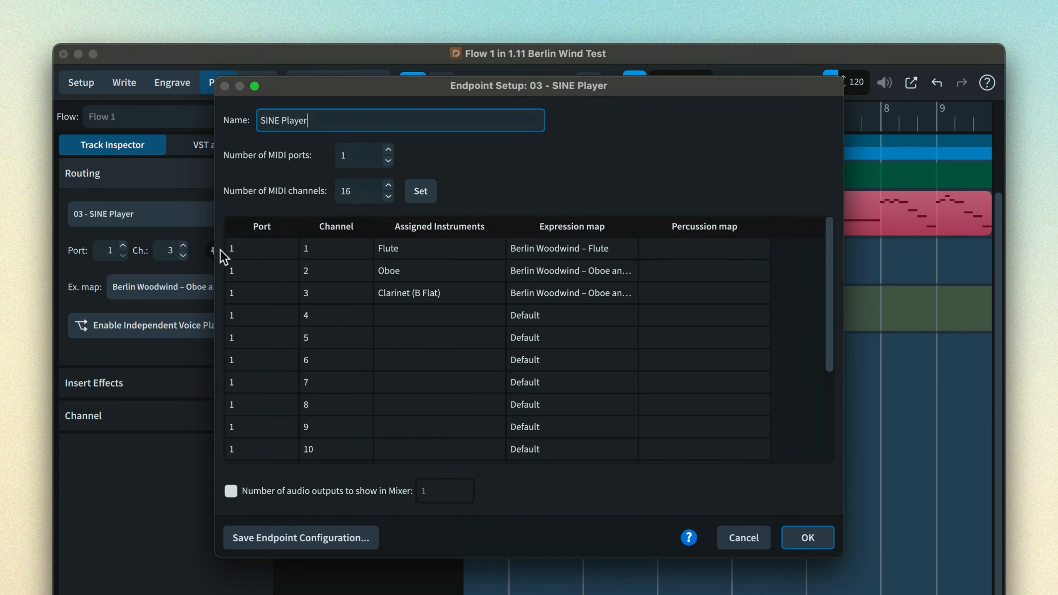
double_click(357, 191)
type("3")
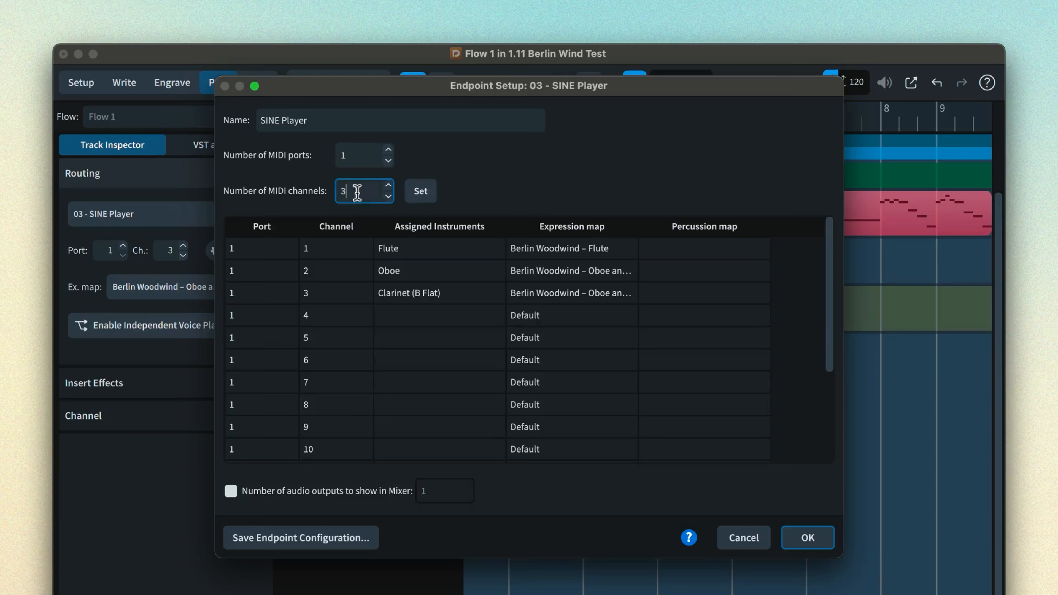
left_click(421, 191)
Step: Save the SINE Player endpoint configuration as Berlin Woodwind Soloists
left_click(287, 539)
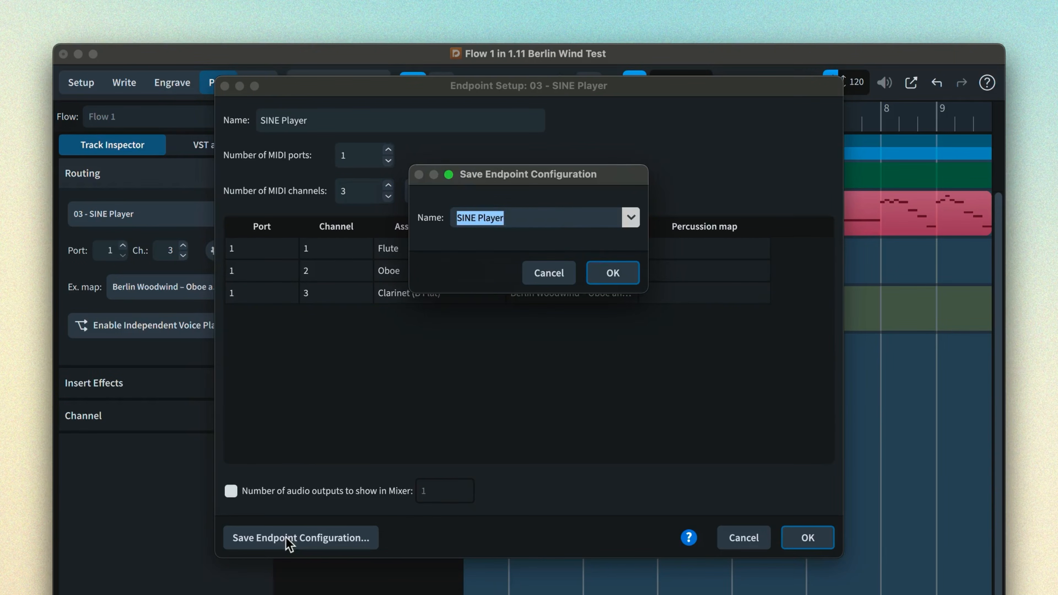
type("Berlin Woodwind Soloists")
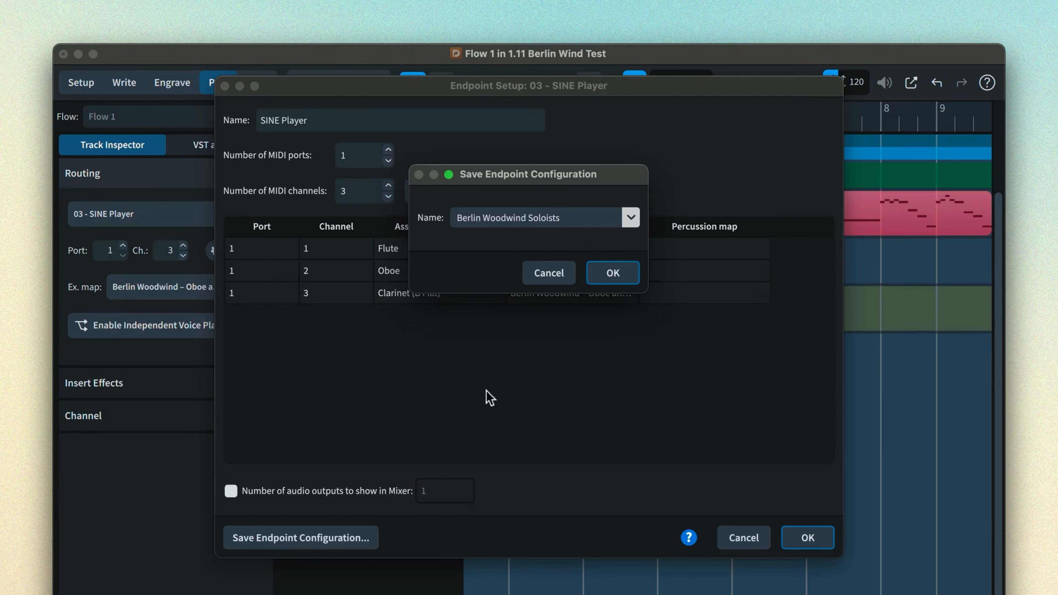
left_click(621, 274)
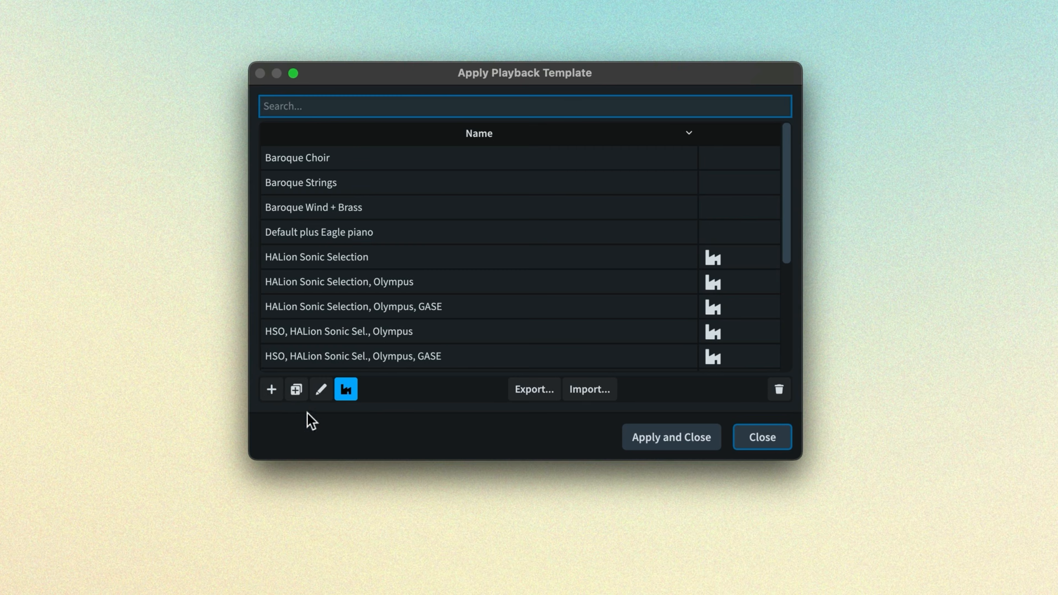
Step: Create a playback template named Berlin Woodwind and add Berlin Woodwind Soloists as a manual entry
left_click(276, 393)
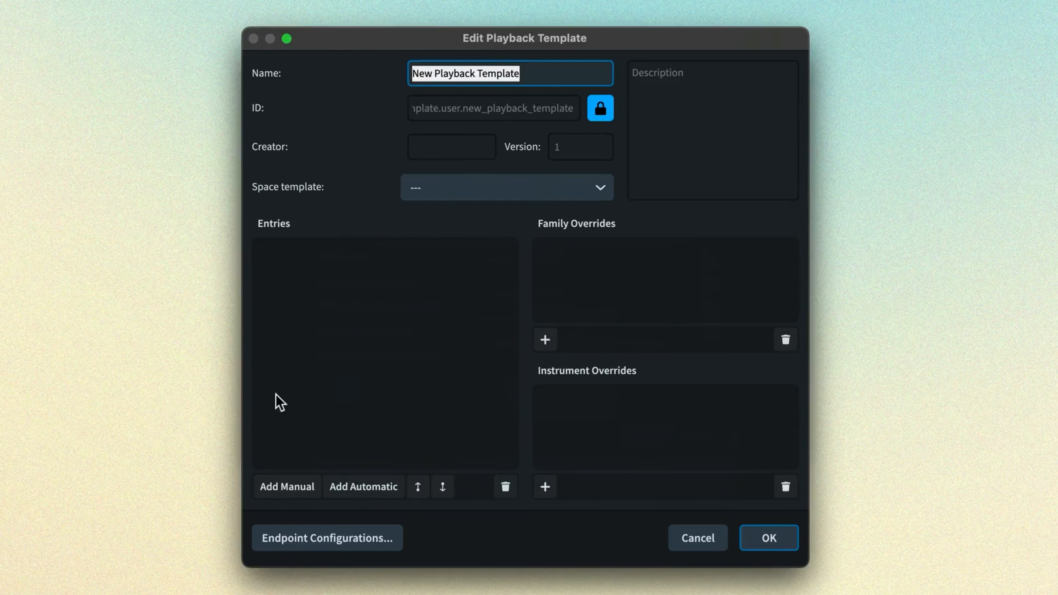
type("Berlin Woodwind")
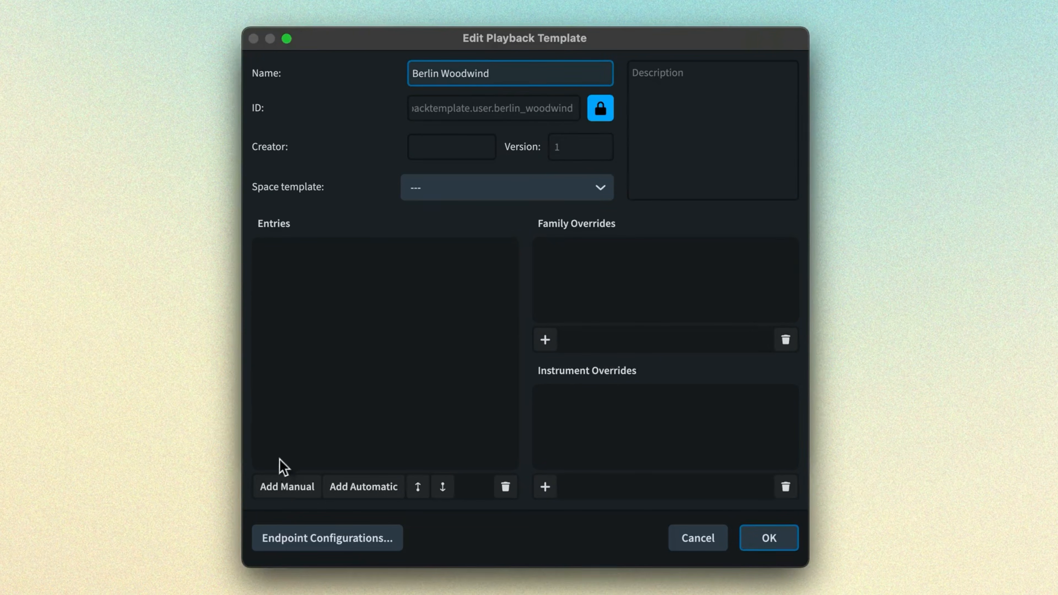
left_click(278, 489)
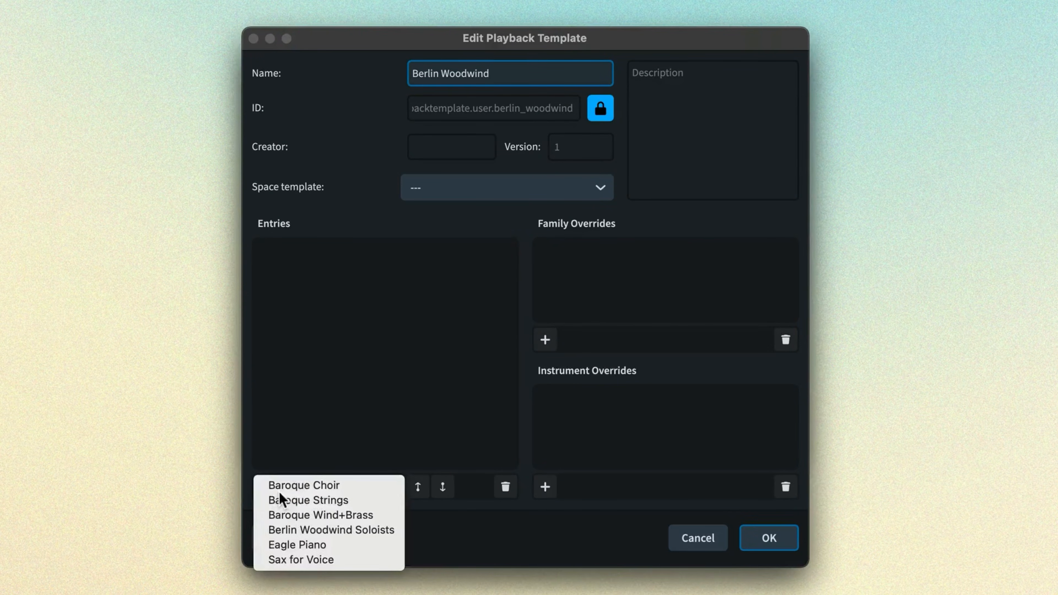
left_click(339, 535)
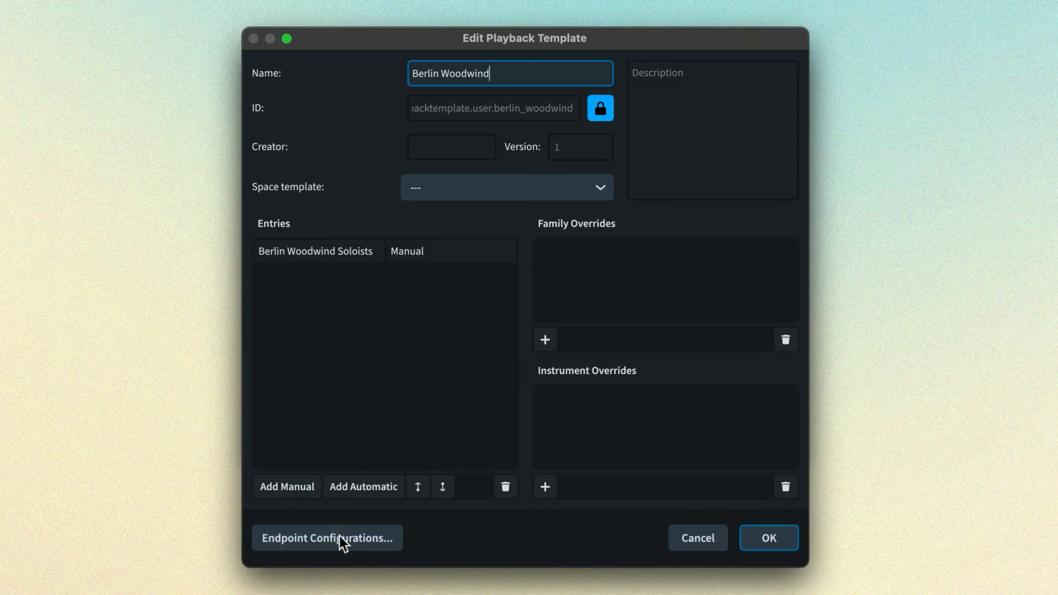
Step: Add Eagle Piano as a second manual entry to the template and select the Berlin Woodwind Soloists entry
left_click(309, 492)
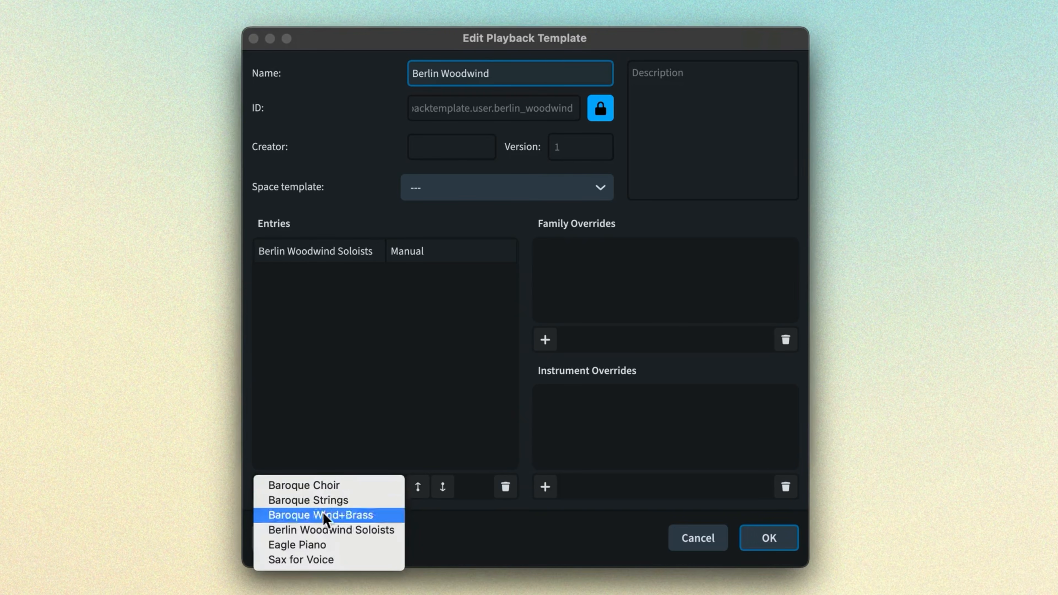
left_click(334, 549)
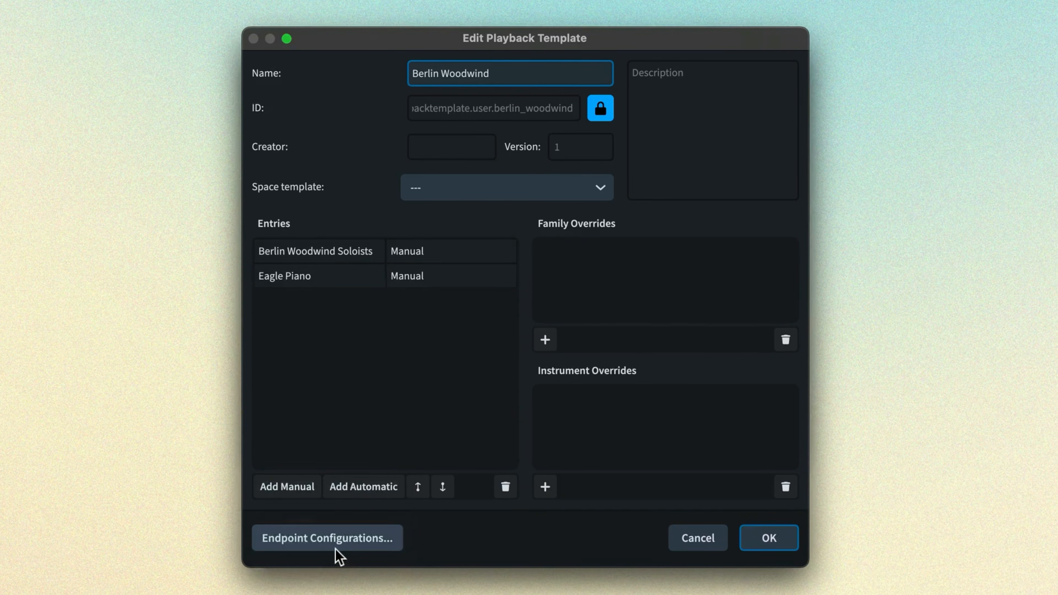
left_click(375, 260)
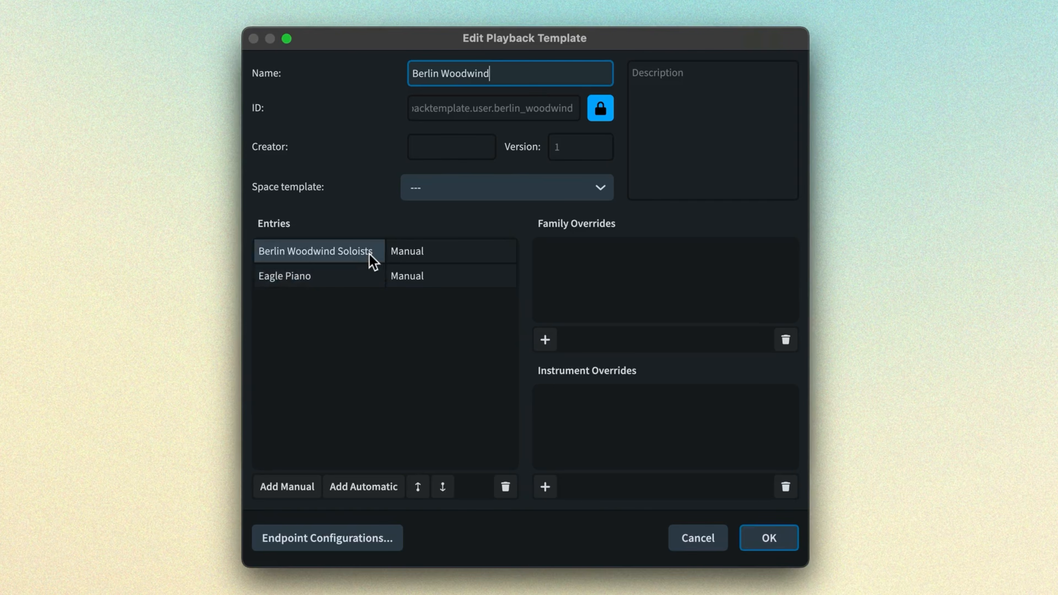
left_click(372, 261)
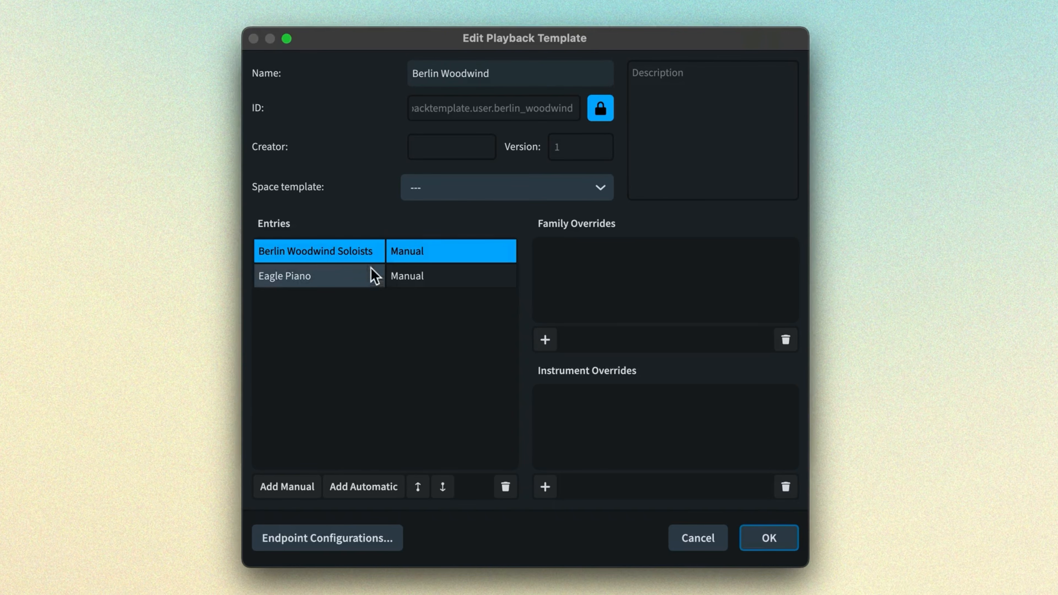
Step: Select the template's Eagle Piano entry, and save the project as 1.11 Berlin Woodwind in the Berlin Woodwind folder
left_click(372, 284)
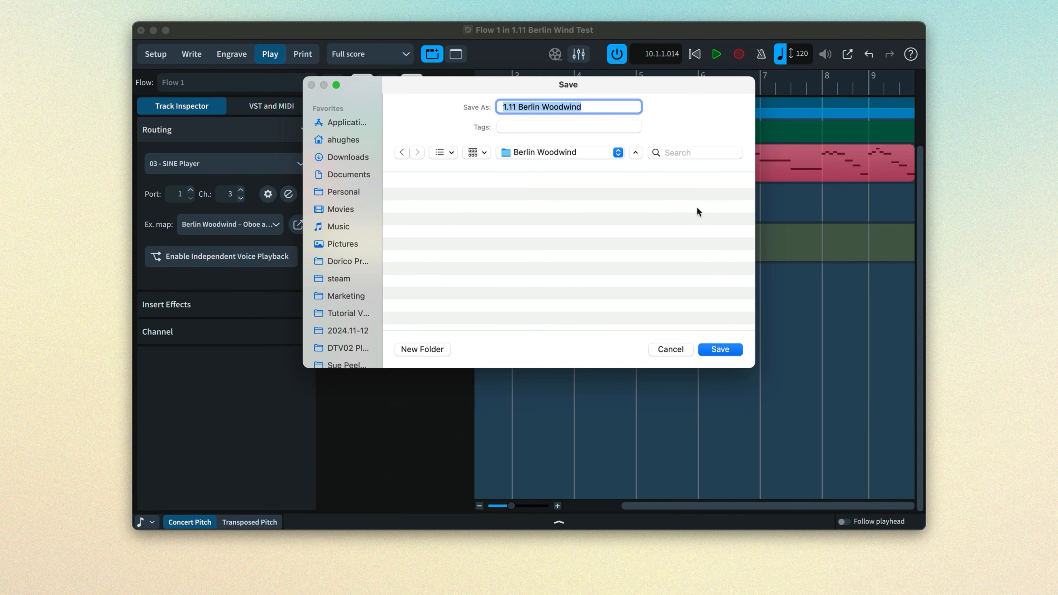
left_click(722, 350)
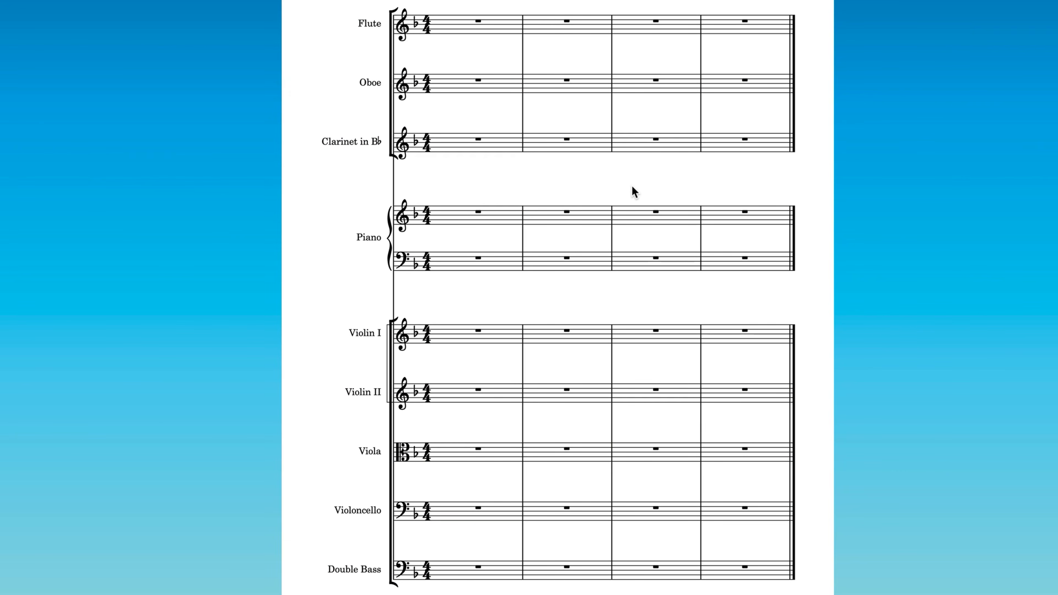
Step: Apply the Berlin Woodwind playback template to the untitled project with woodwinds, piano and strings
key("j")
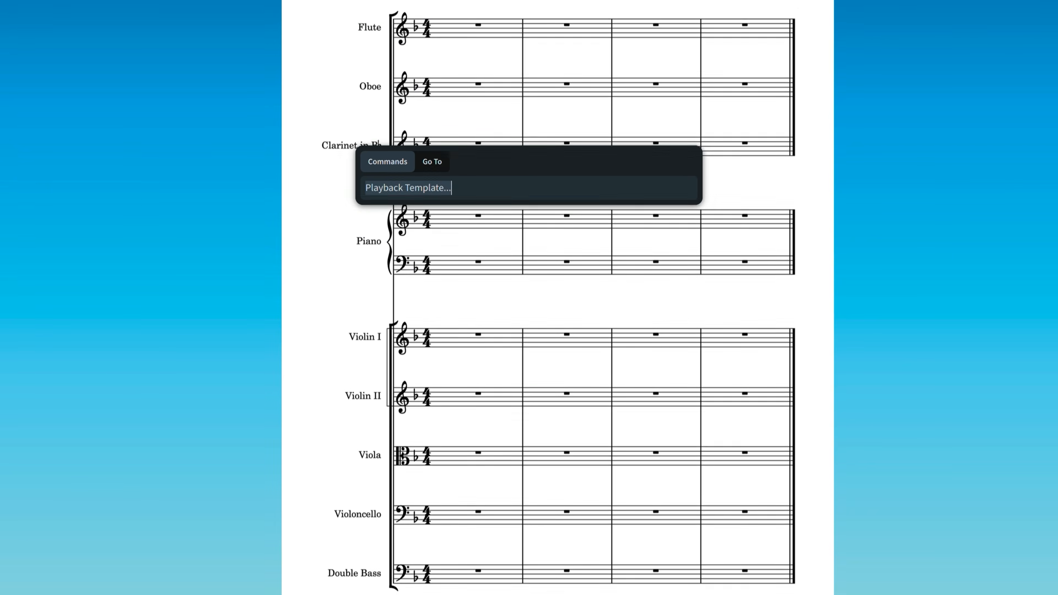
key("Return")
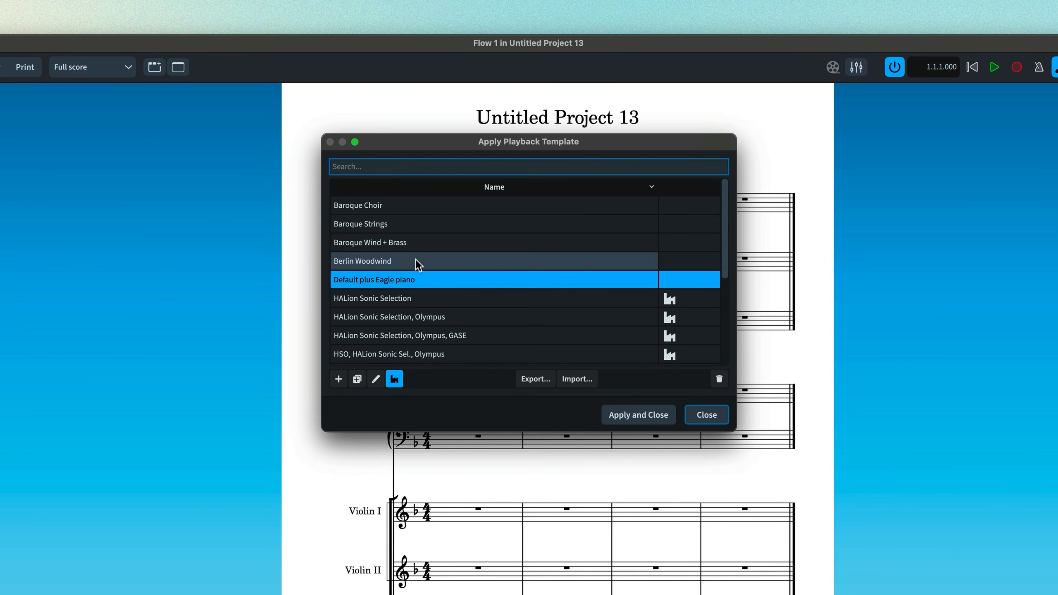
double_click(416, 260)
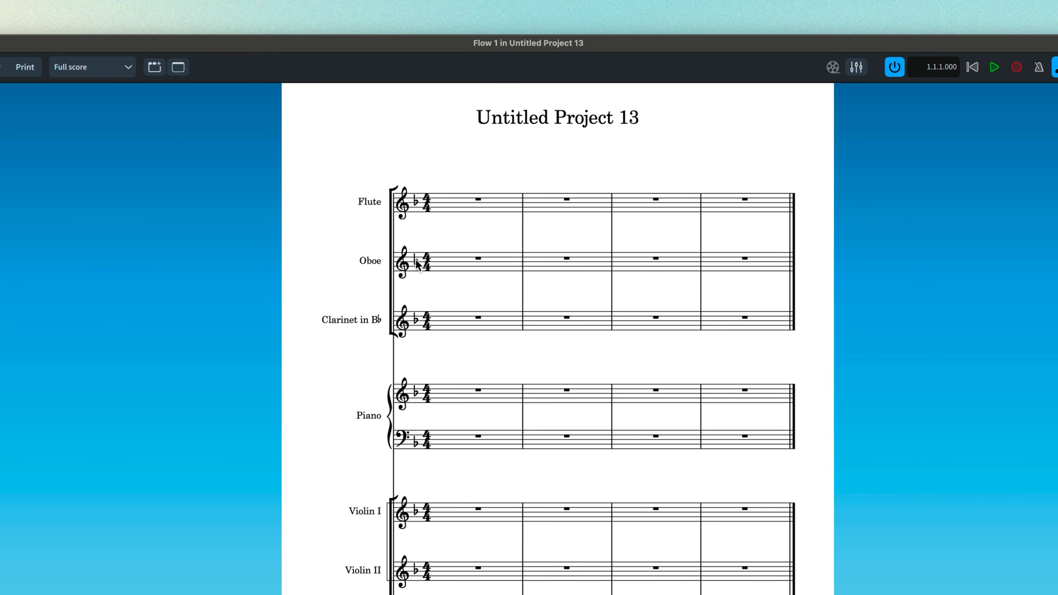
Step: Check the playback routing and expression map of each instrument track in Play mode, from the flute down through the strings
key("super+3")
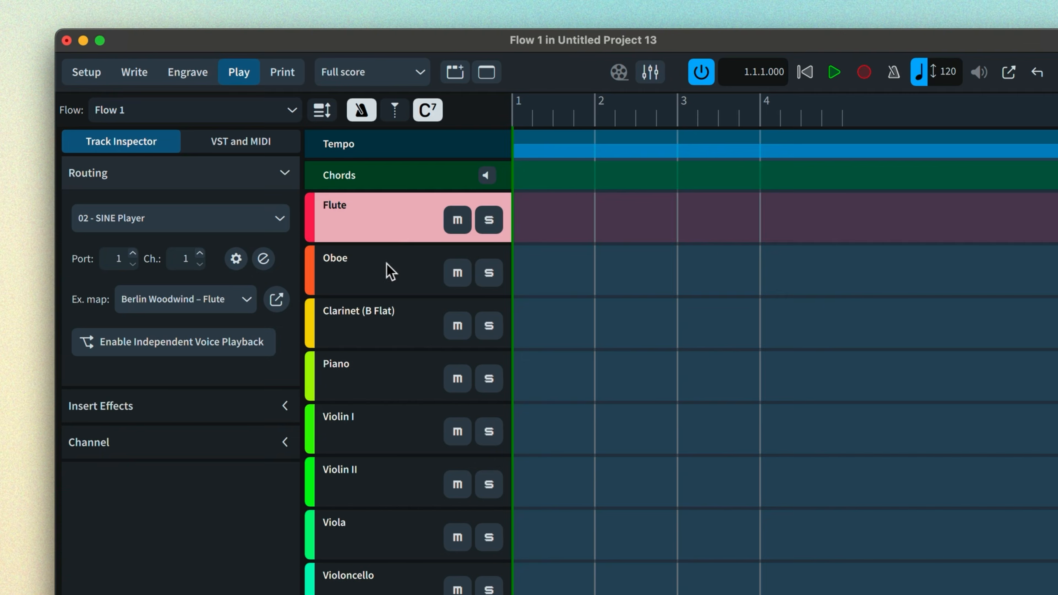
left_click(391, 273)
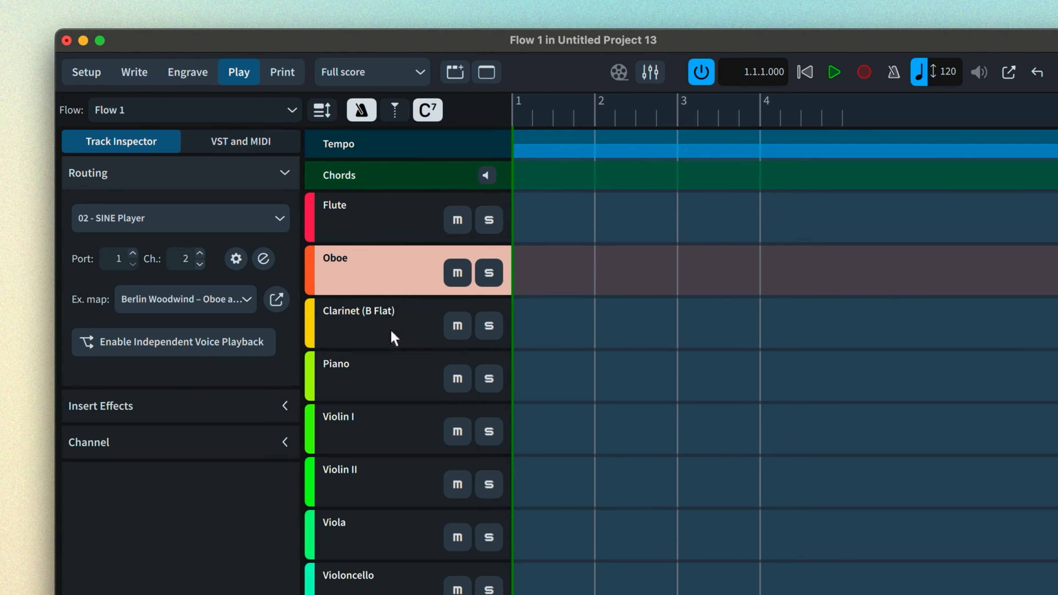
left_click(394, 338)
left_click(394, 387)
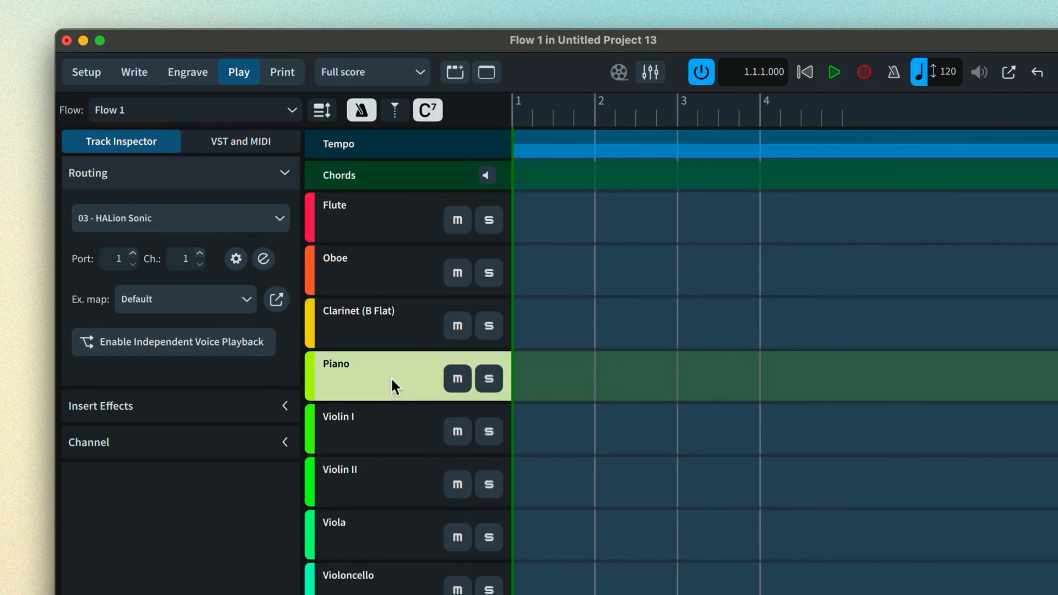
left_click(394, 432)
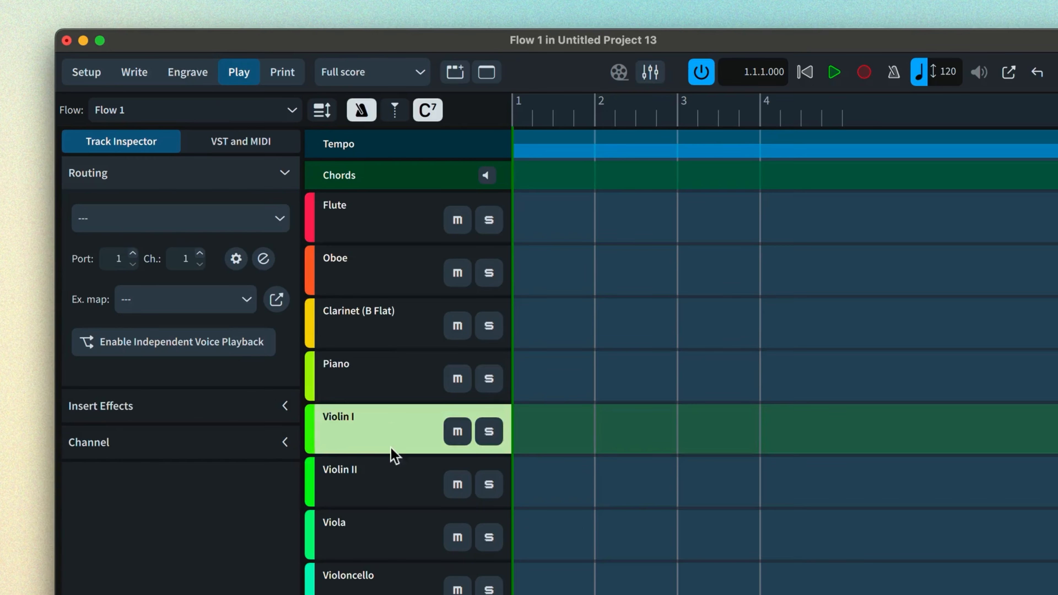
left_click(393, 486)
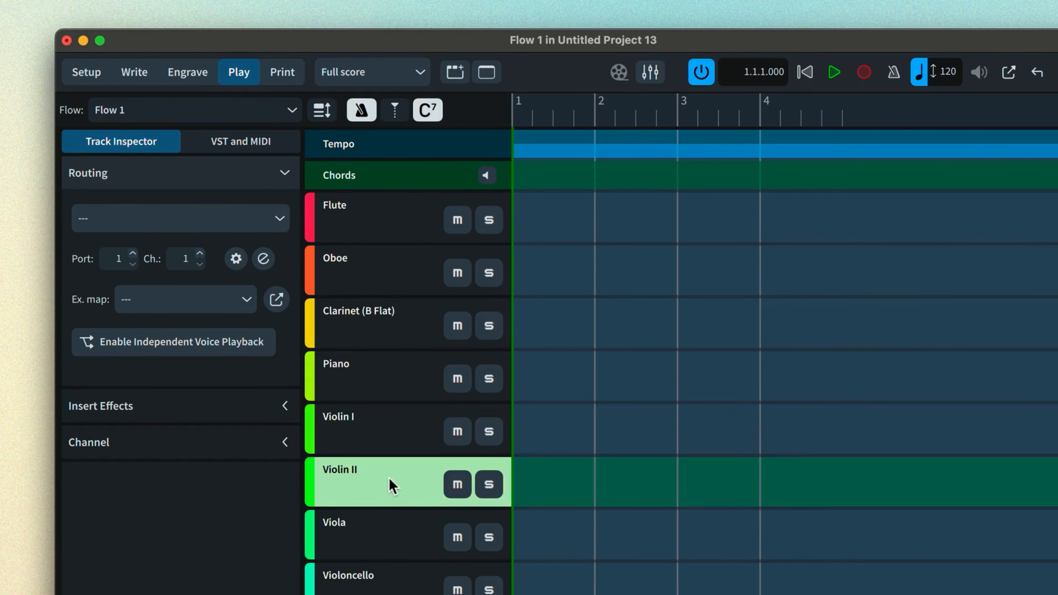
left_click(392, 538)
left_click(393, 591)
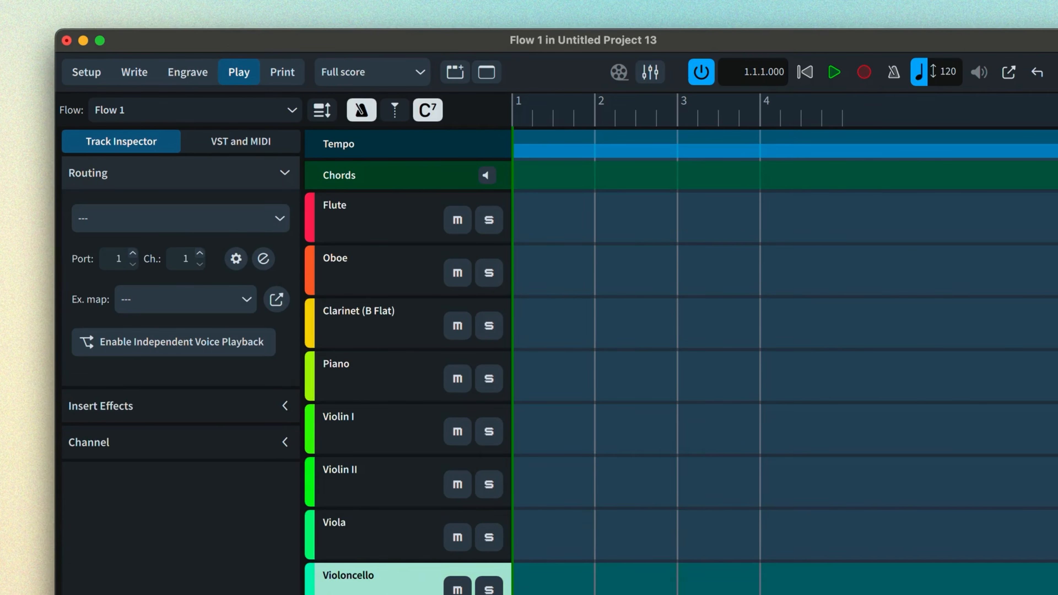
left_click(393, 594)
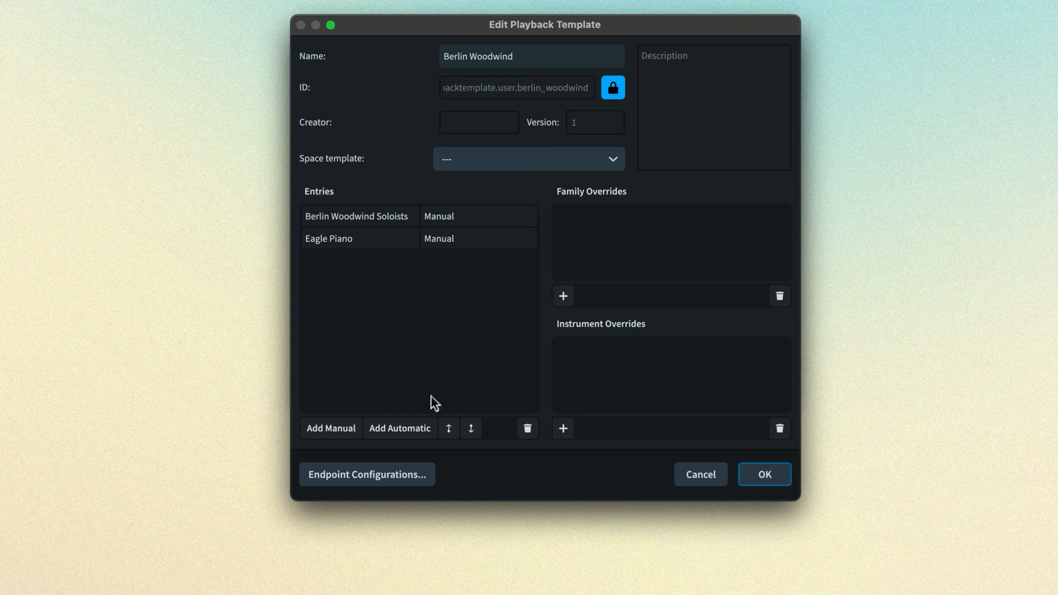
Step: Add Iconica Sketch, HSO, HALion Sonic Sel., Olympus, GASE as an automatic entry to the Berlin Woodwind template and select it
left_click(406, 428)
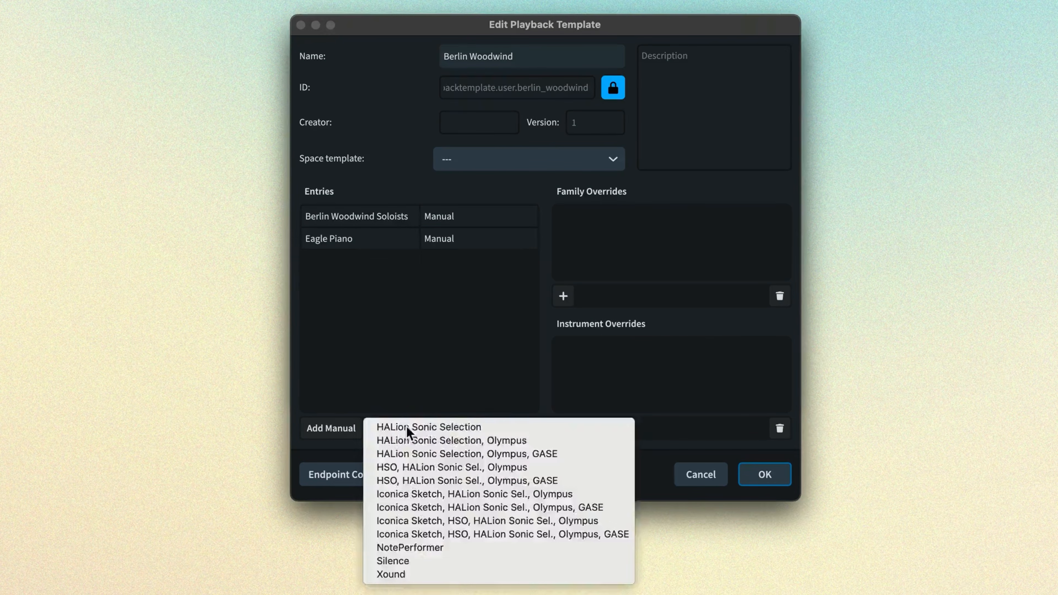
left_click(471, 534)
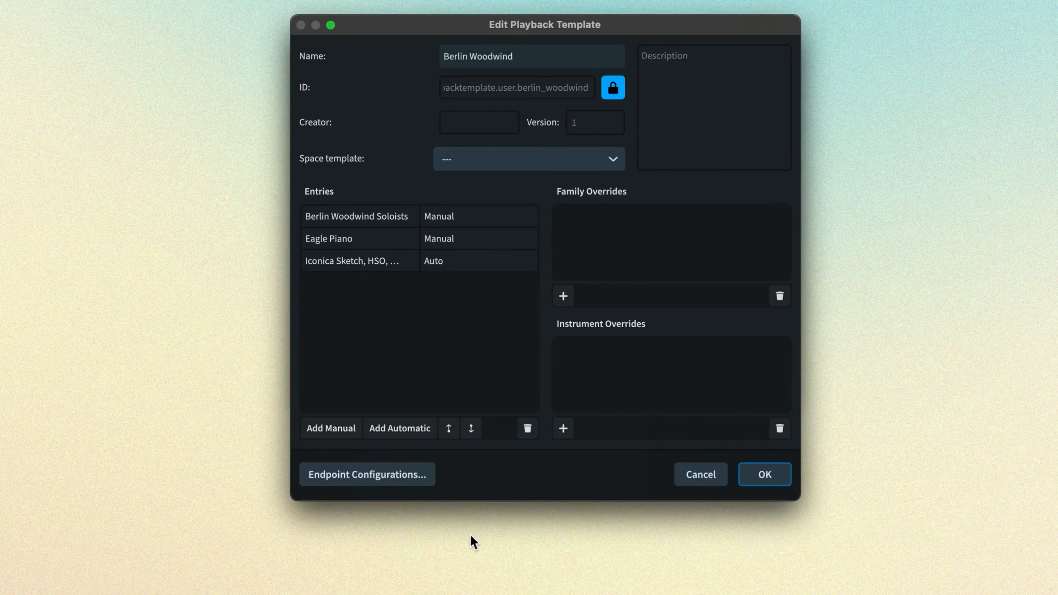
left_click(411, 263)
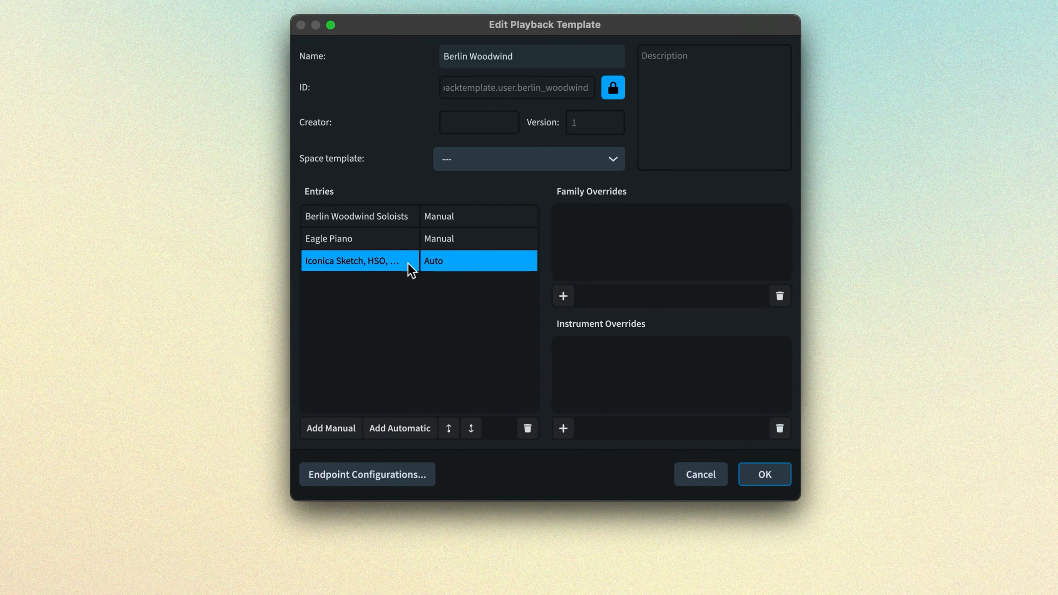
Step: Examine the plug-in and instruments stored in the Berlin Woodwind Soloists endpoint configuration
left_click(407, 482)
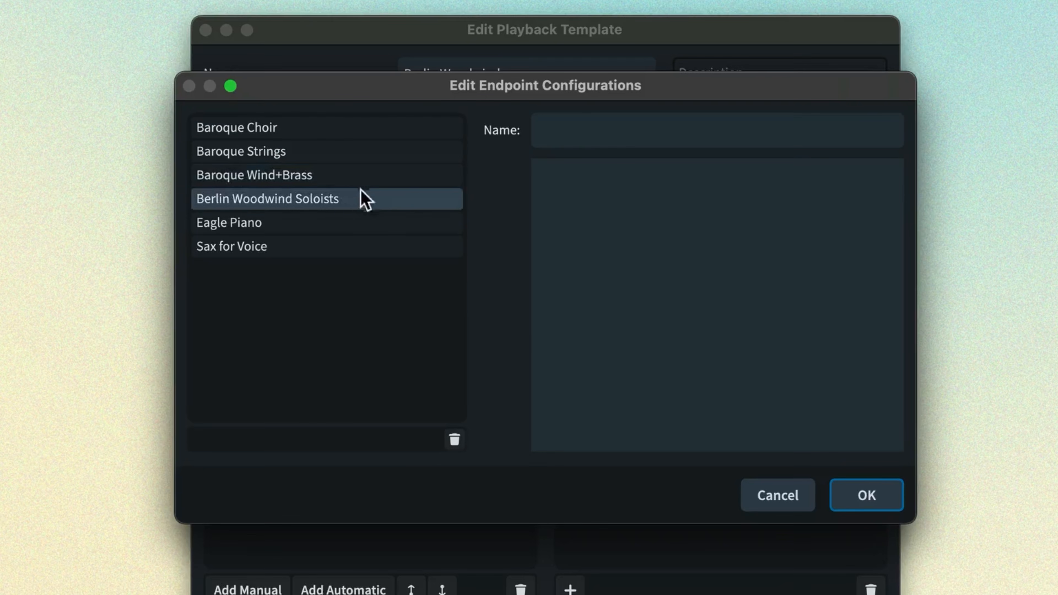
left_click(350, 200)
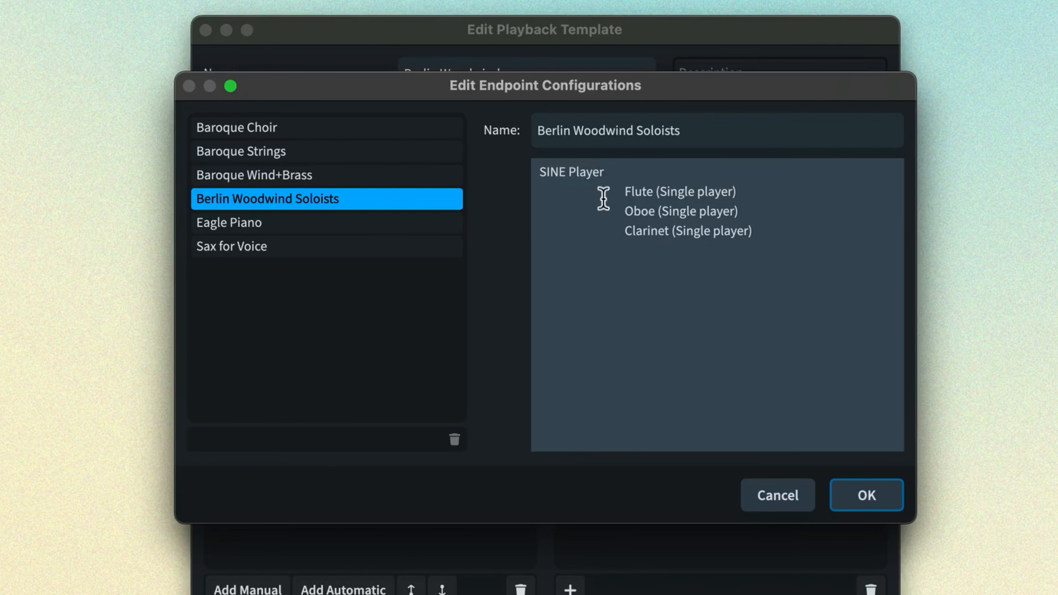
left_click_drag(606, 173, 527, 173)
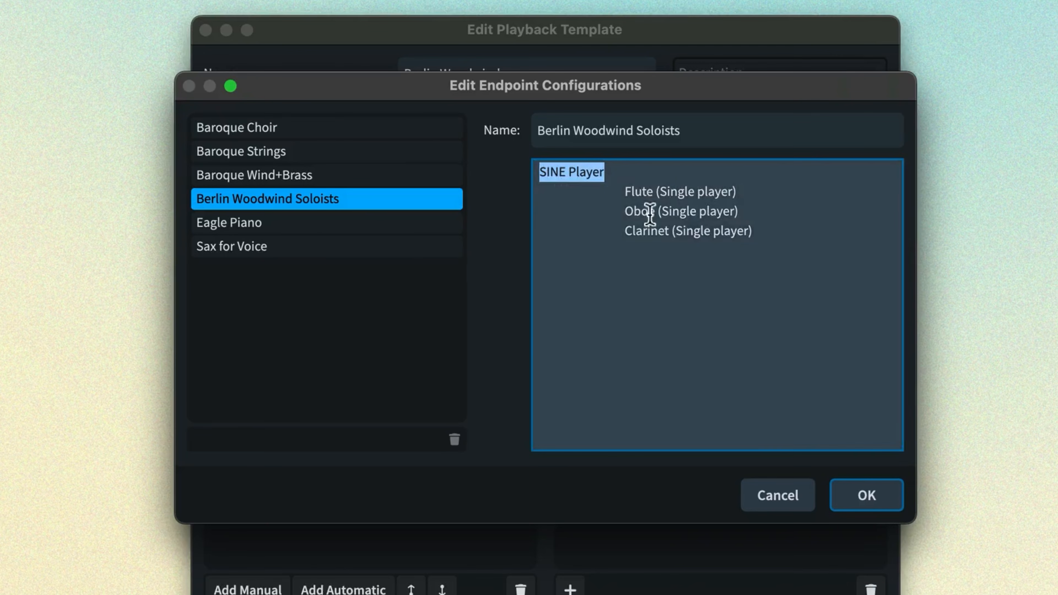
left_click_drag(748, 230, 624, 190)
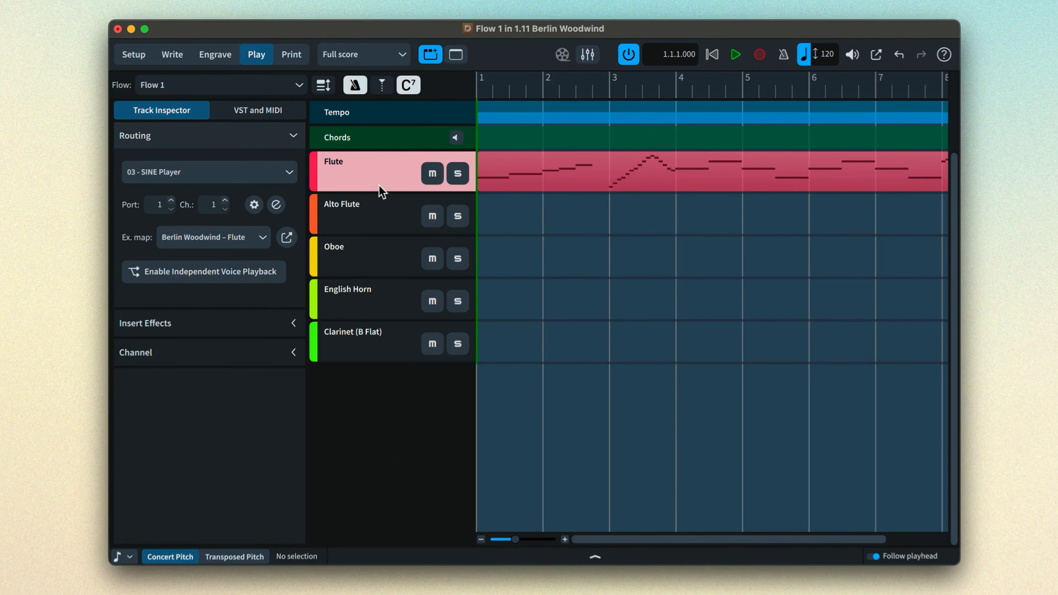
Step: Check the Alto Flute and English Horn routing, and overwrite the Berlin Woodwind Soloists endpoint configuration with the current SINE Player setup
left_click(375, 227)
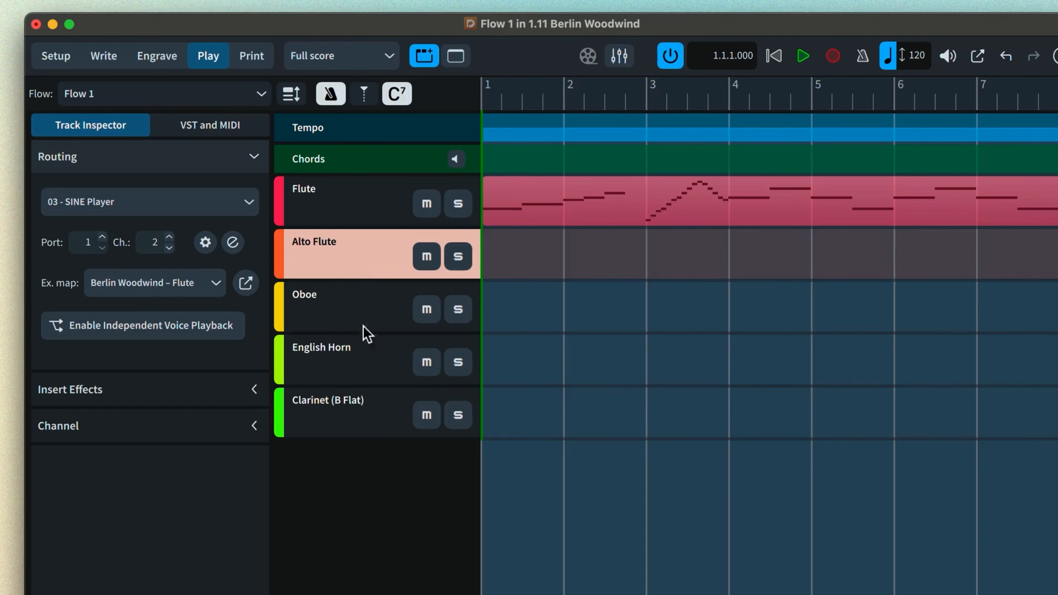
left_click(365, 371)
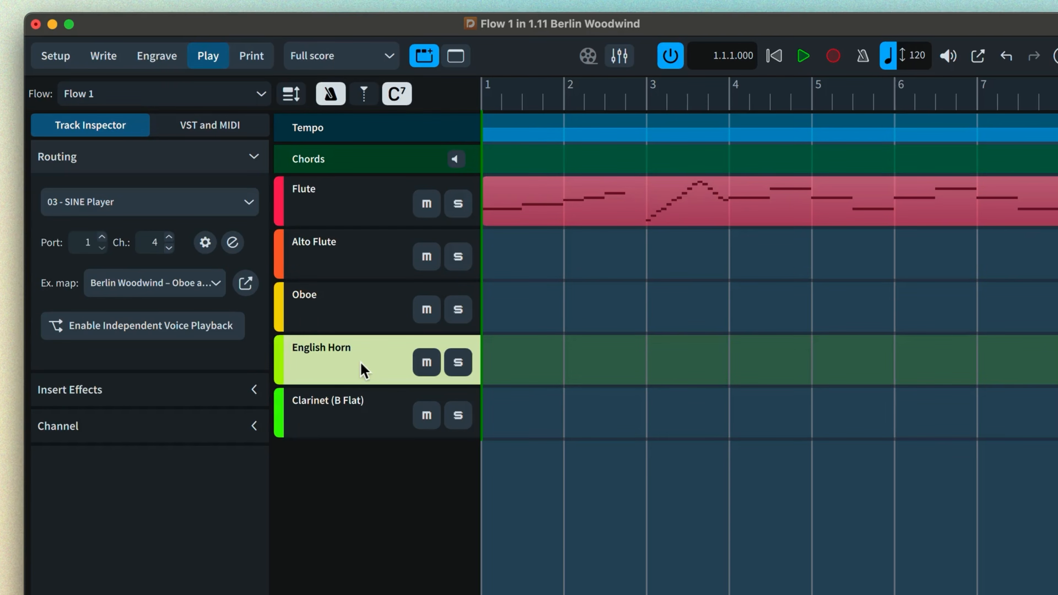
left_click(205, 241)
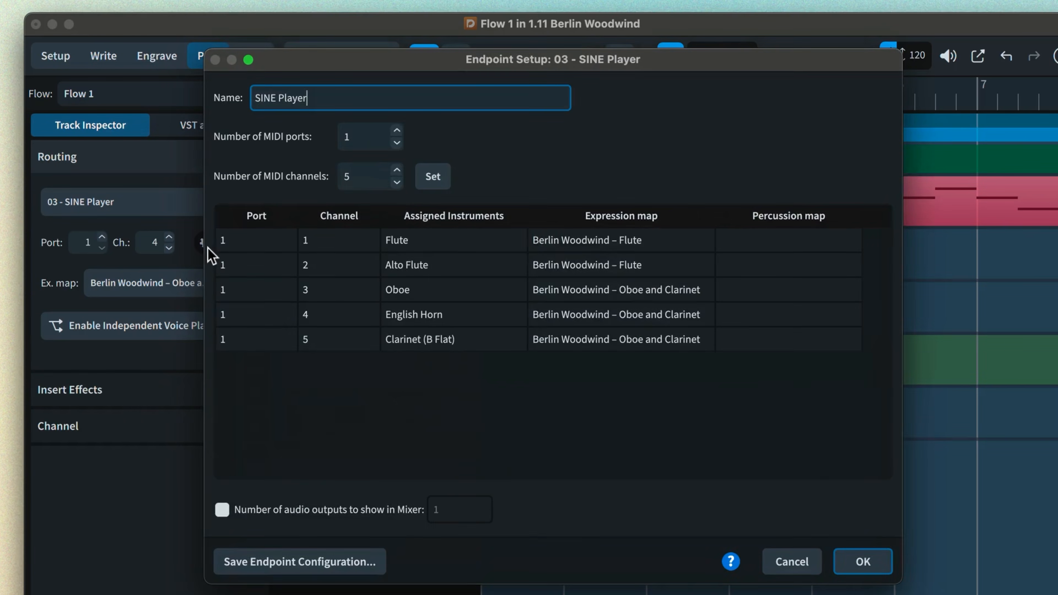
left_click(328, 576)
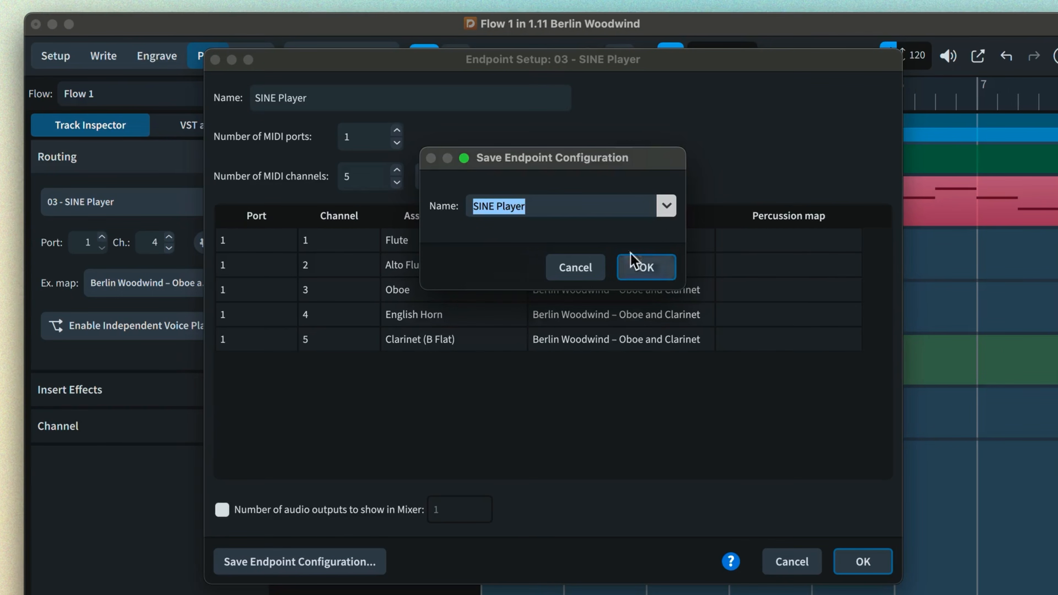
left_click(666, 206)
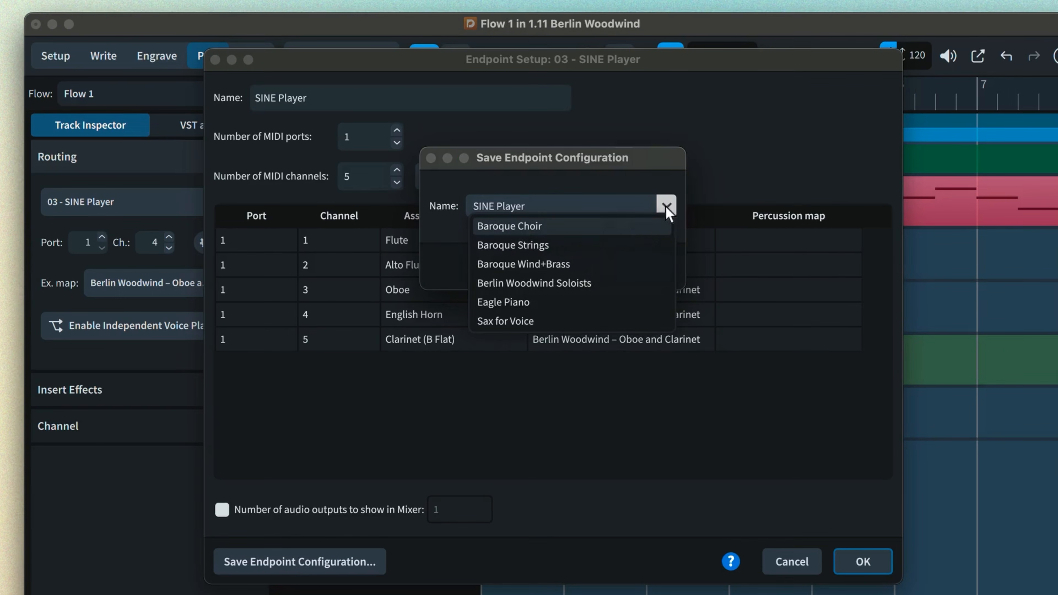
left_click(600, 284)
left_click(634, 271)
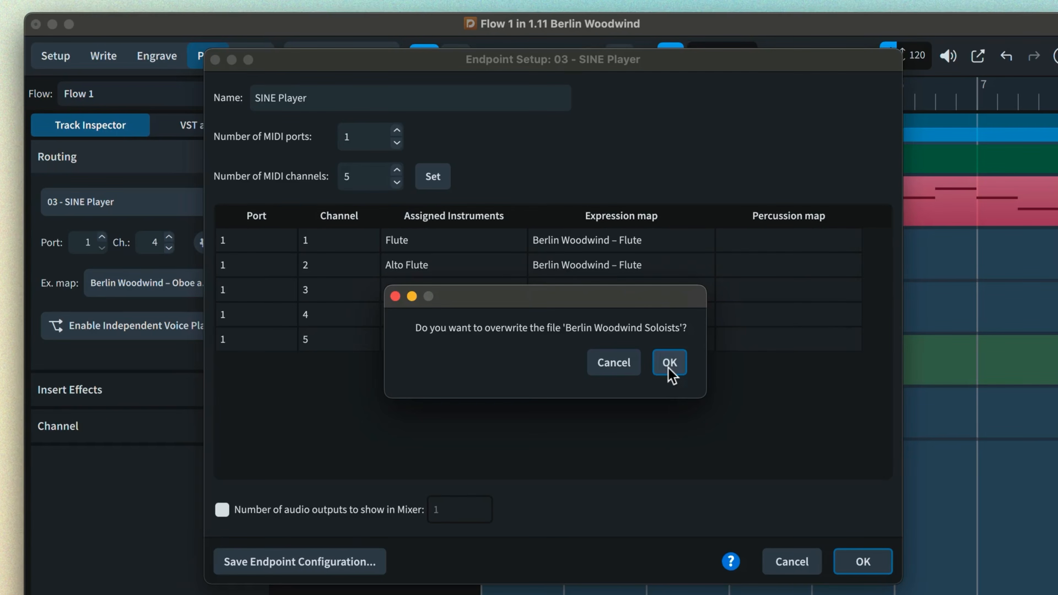
left_click(669, 362)
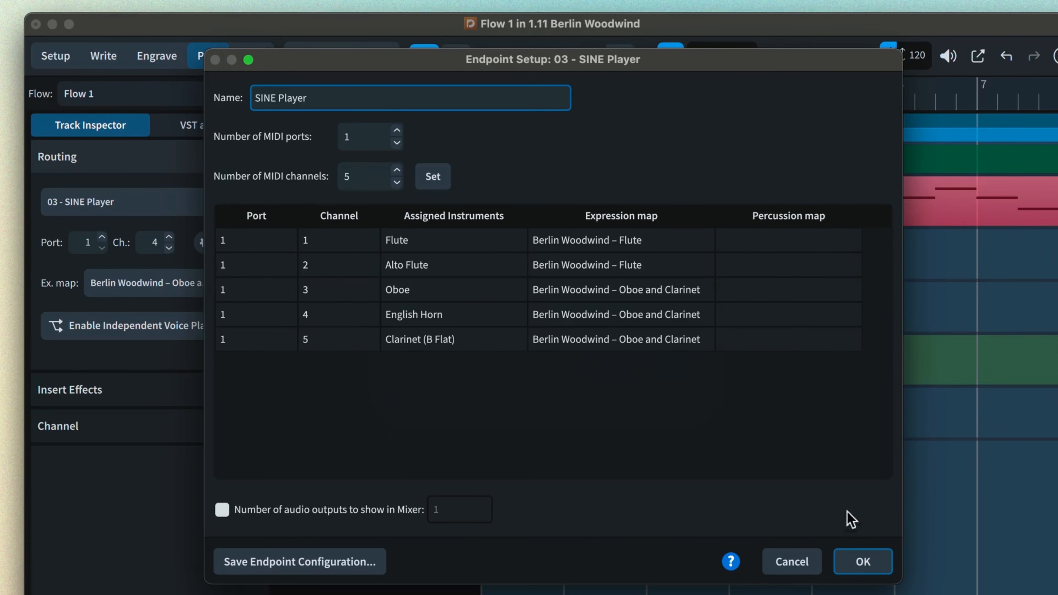
left_click(860, 561)
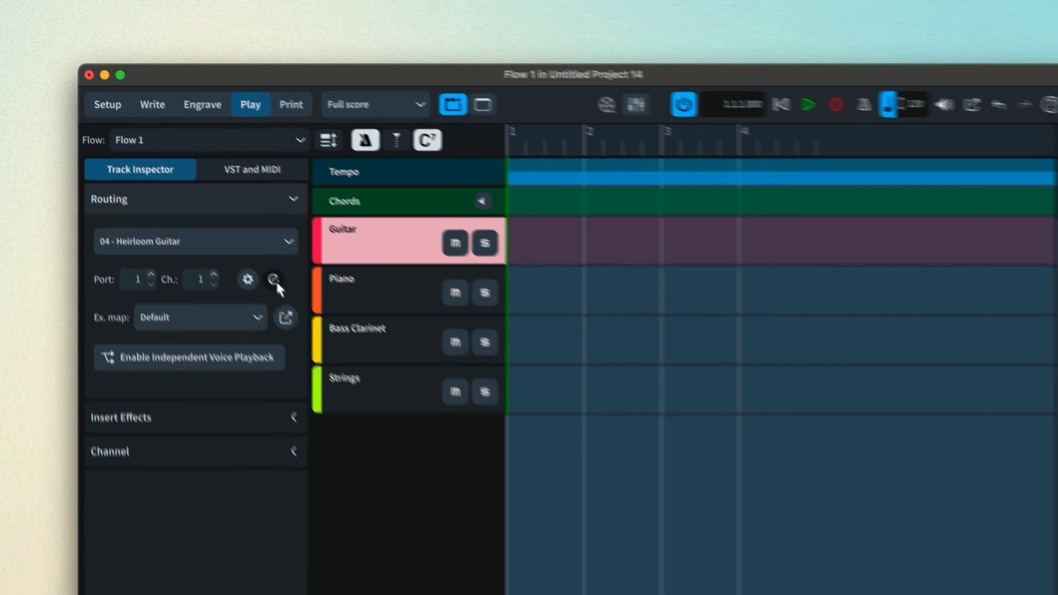
Step: View the Heirloom plug-in windows used by the Guitar and Piano tracks
left_click(295, 303)
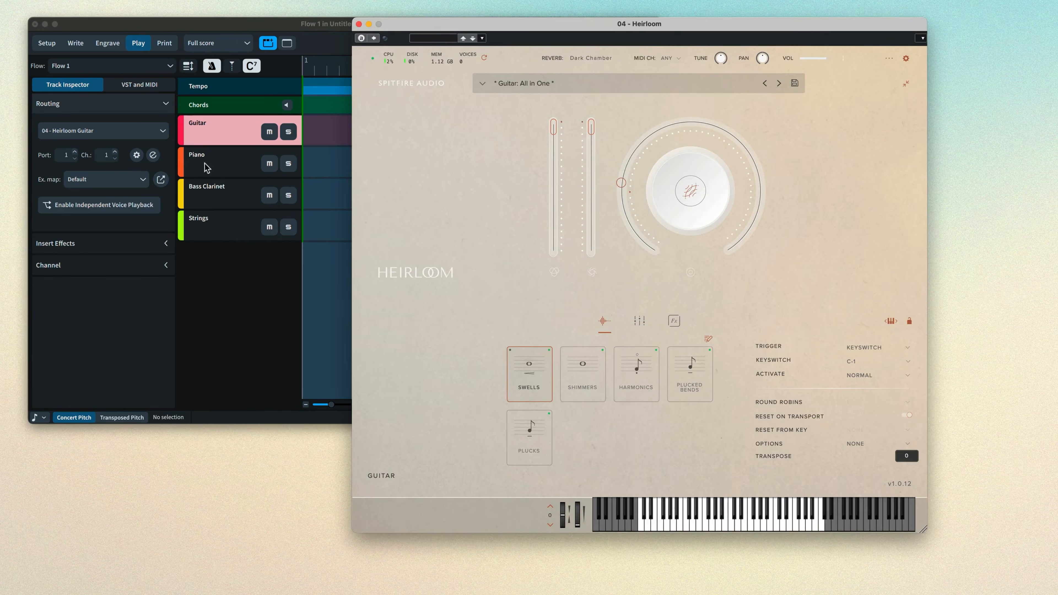
left_click(207, 168)
left_click(153, 156)
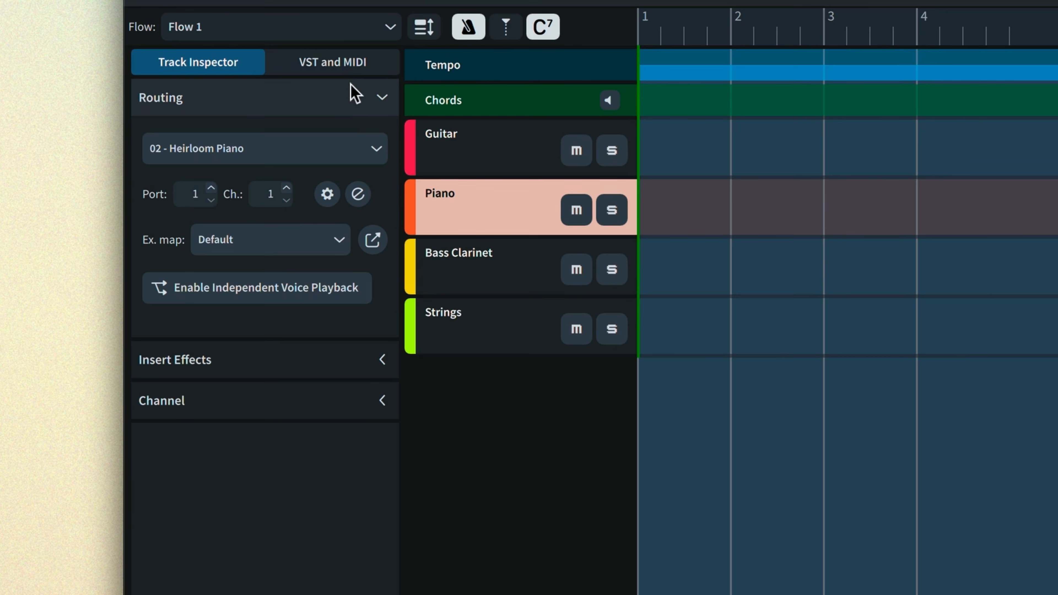
Step: Save all the loaded Heirloom VST instruments together as an endpoint configuration named Spitfire Heirloom
left_click(352, 70)
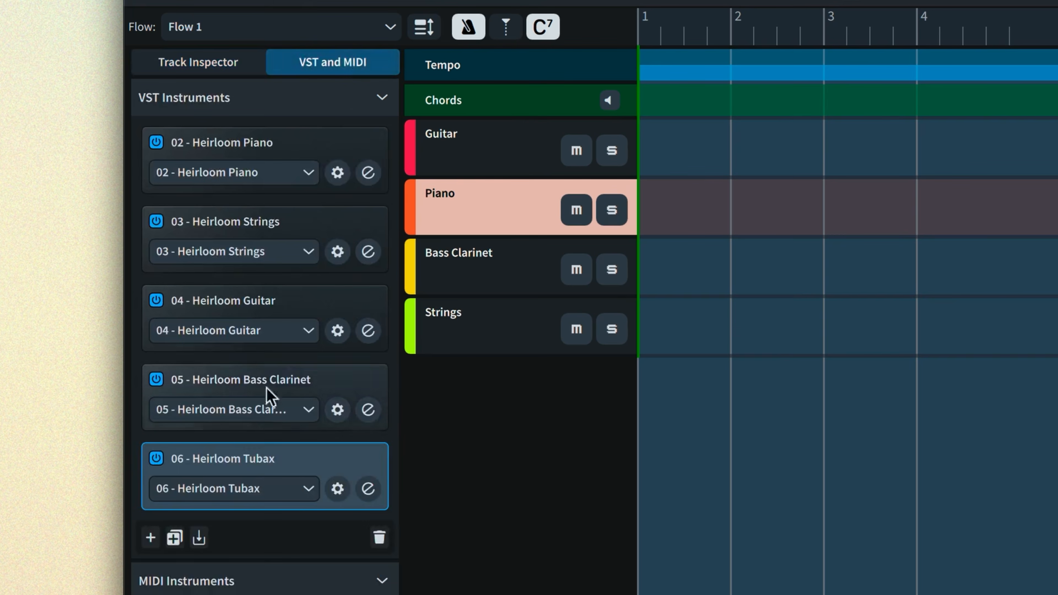
left_click(199, 539)
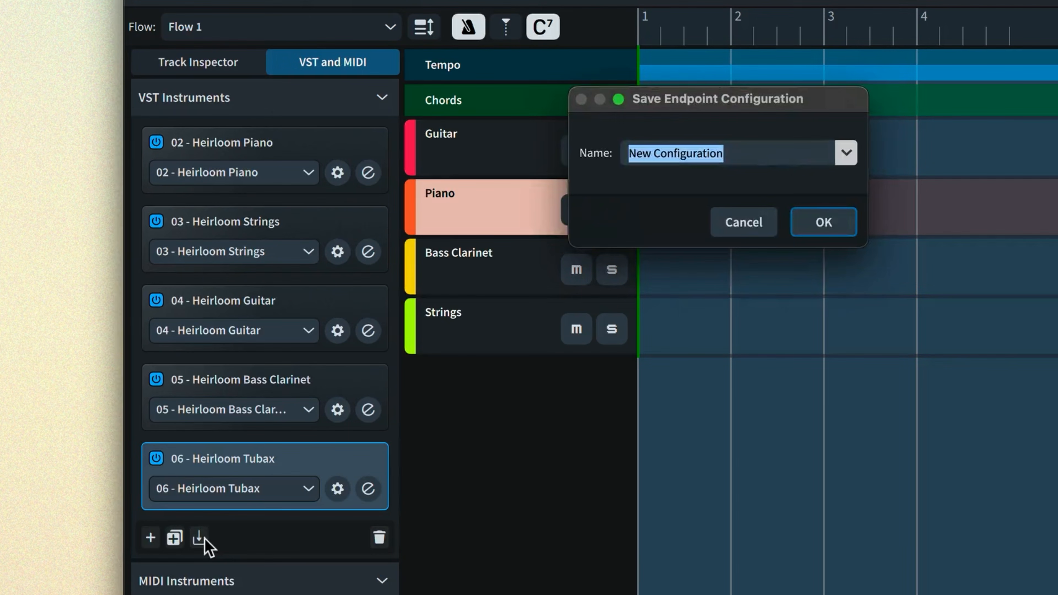
type("Spitfire Heirloom")
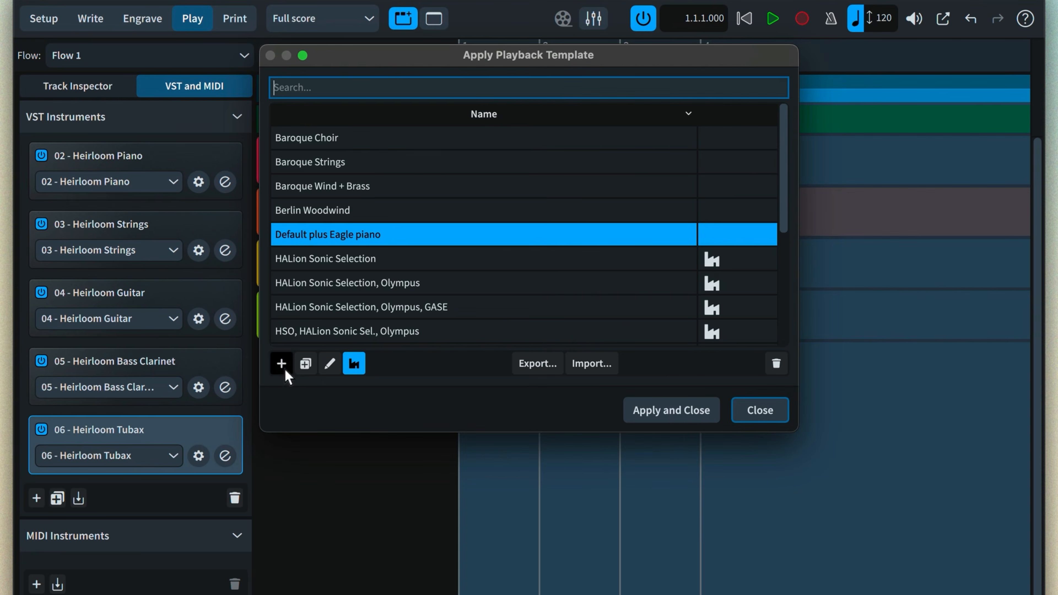
Step: Create a Spitfire Heirloom playback template with Spitfire Heirloom as manual entry and Iconica Sketch, HSO, HALion Sonic Sel., Olympus, GASE as automatic entry
left_click(282, 365)
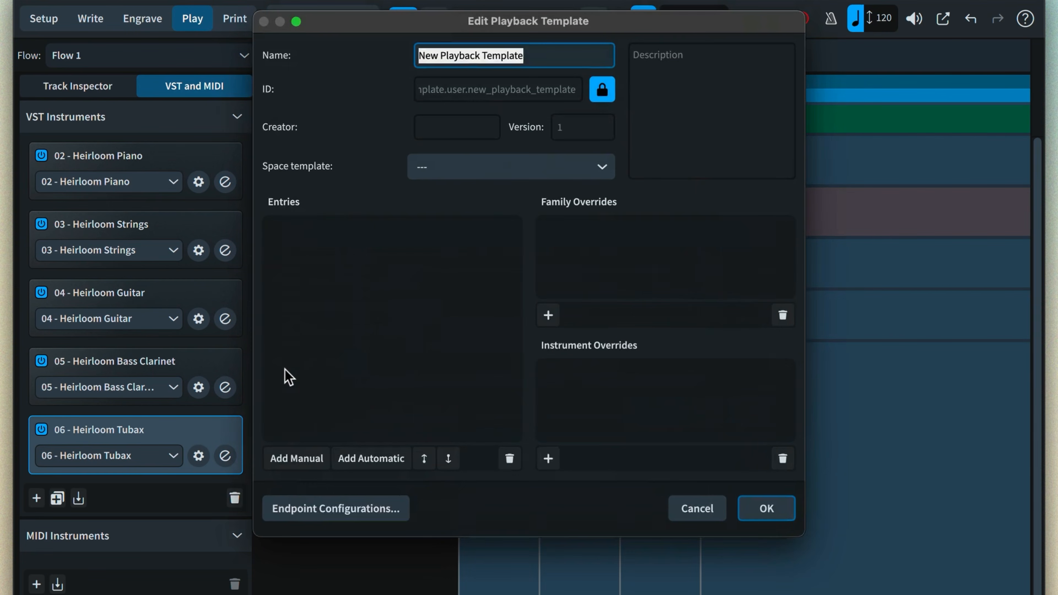
type("Spitfire Heirloom")
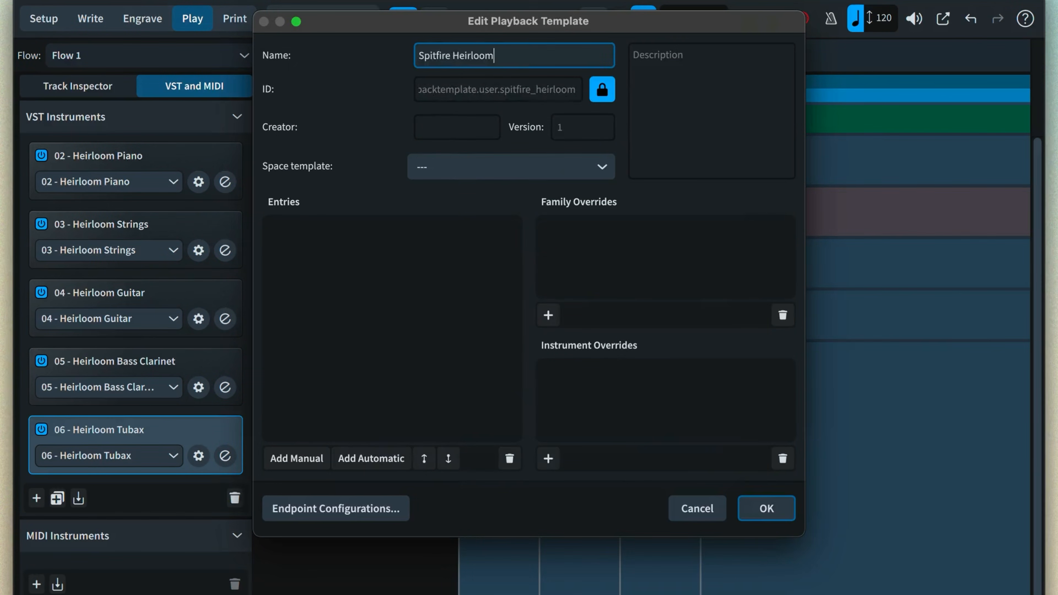
left_click(301, 457)
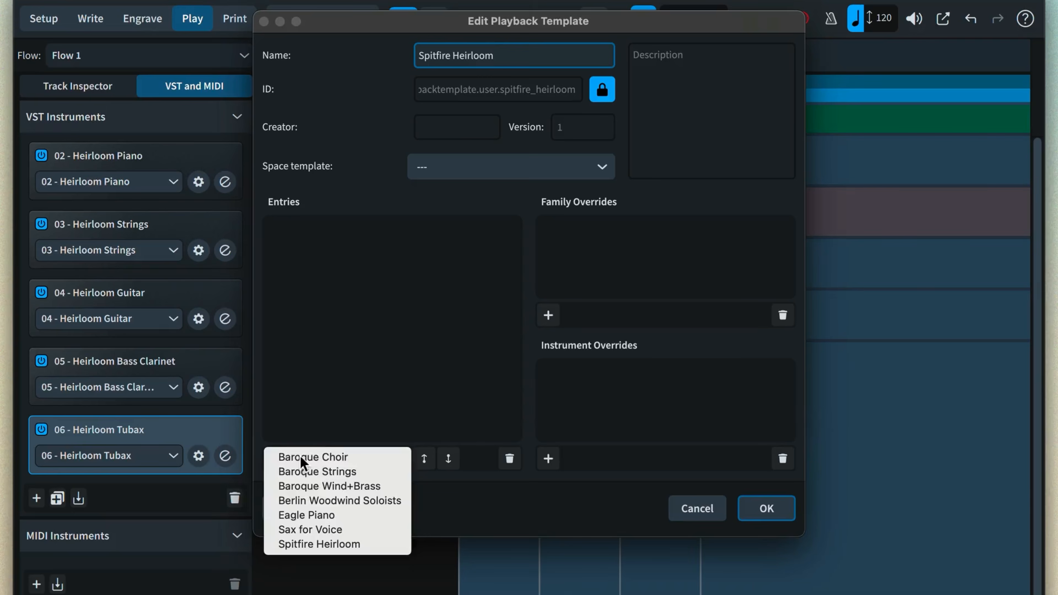
left_click(350, 545)
left_click(383, 459)
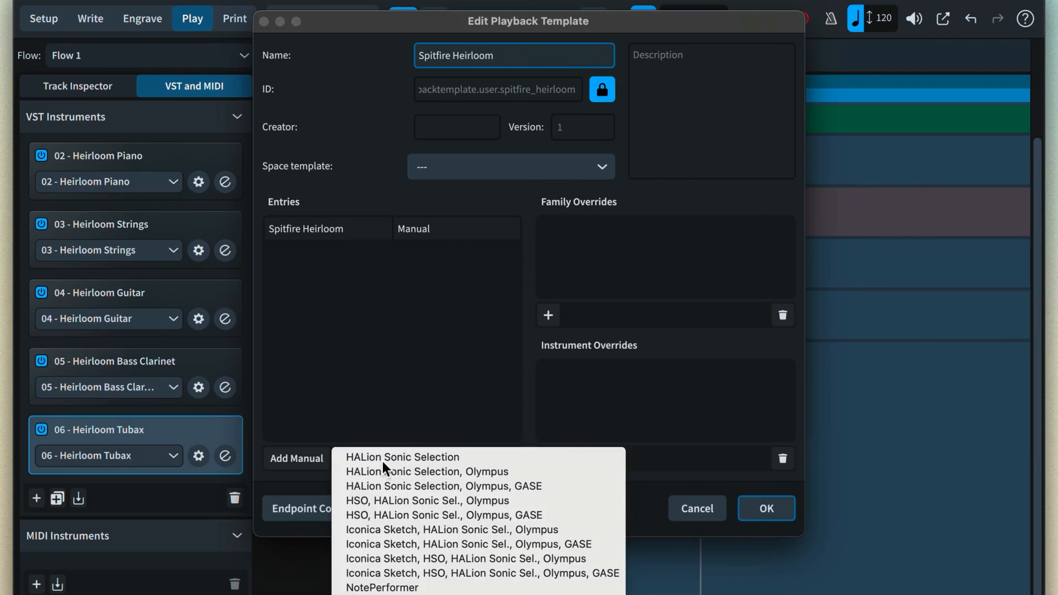
left_click(443, 573)
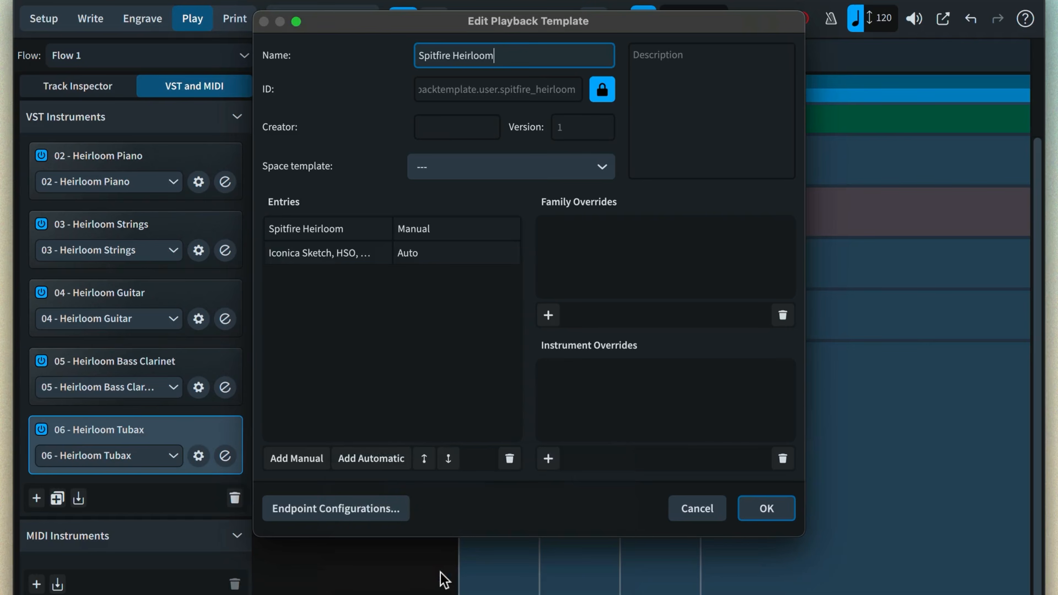